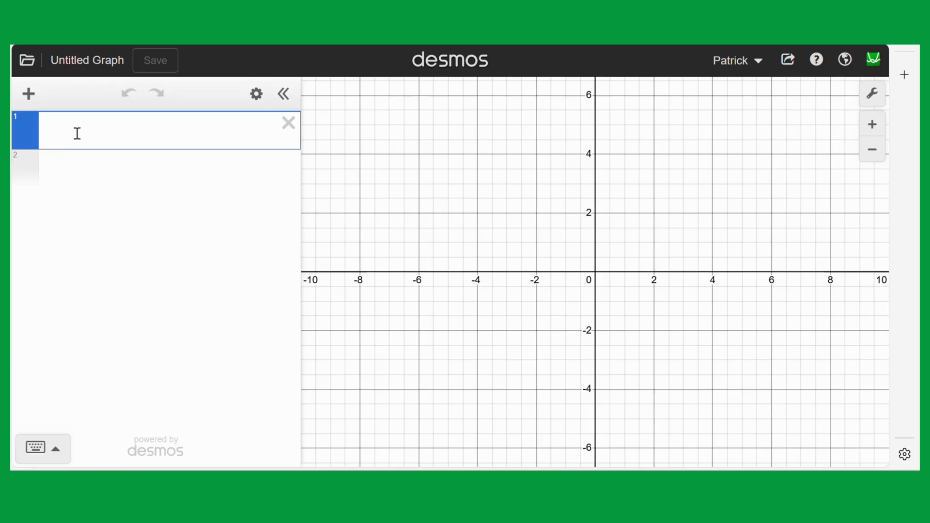
# Plot the point A = (2,1) and label it "A=(2,1)".
pyautogui.write('A=(2')
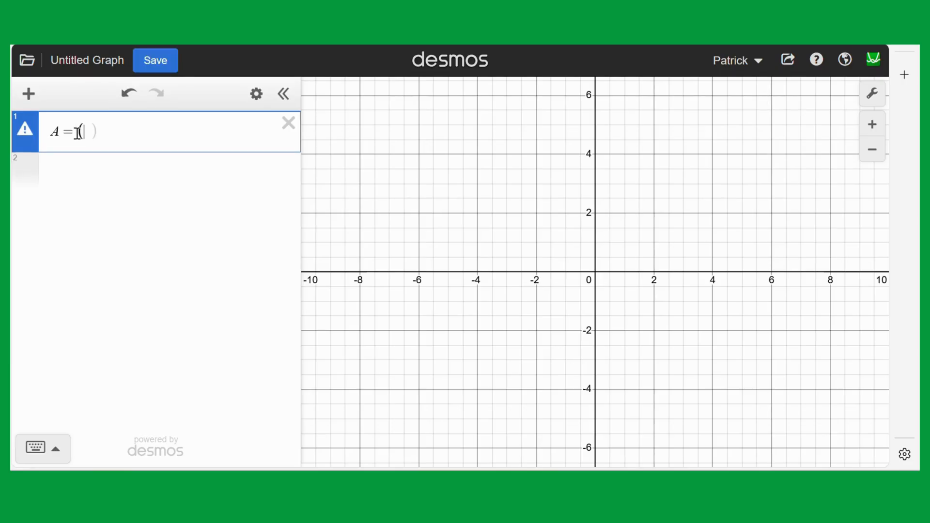
pyautogui.write(',1')
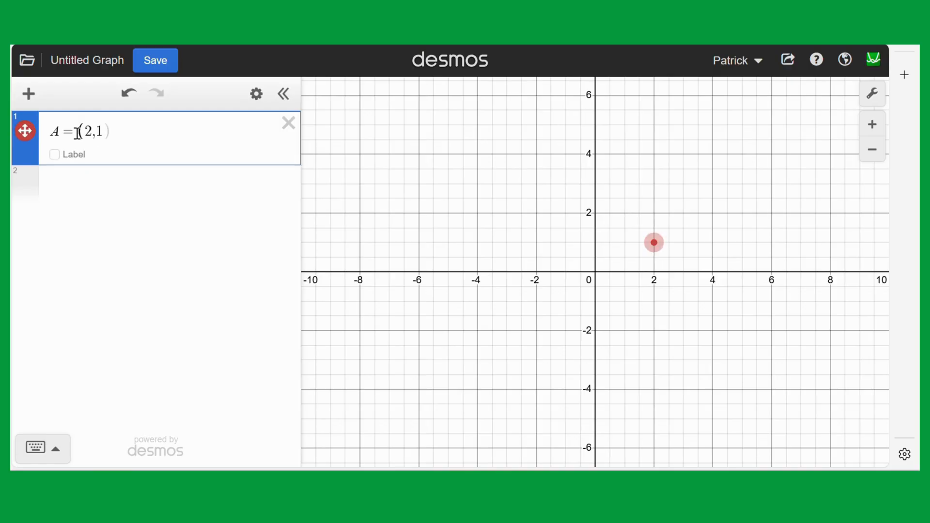
pyautogui.click(54, 156)
pyautogui.click(115, 152)
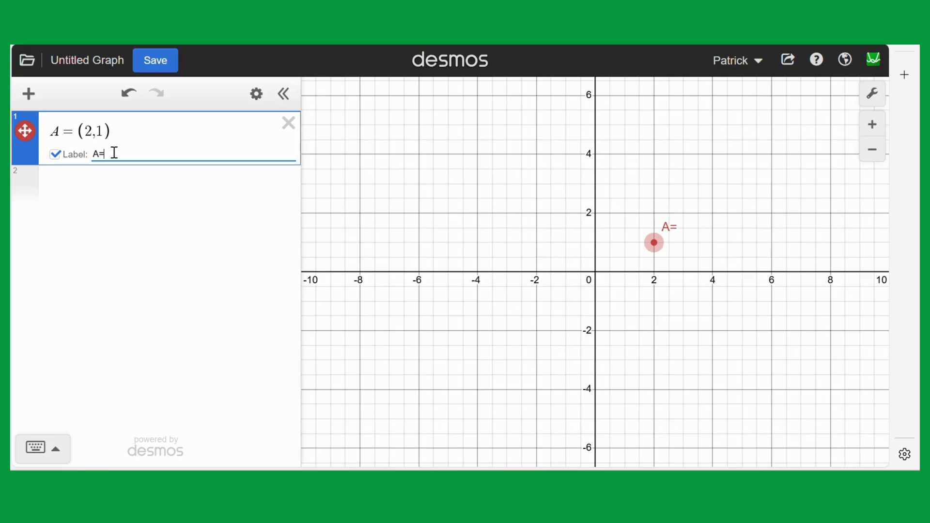
pyautogui.write('A=(2,1)')
# Plot the point B = (4,1) in the second expression and label it "B=(4,1)".
pyautogui.click(66, 184)
pyautogui.write('B')
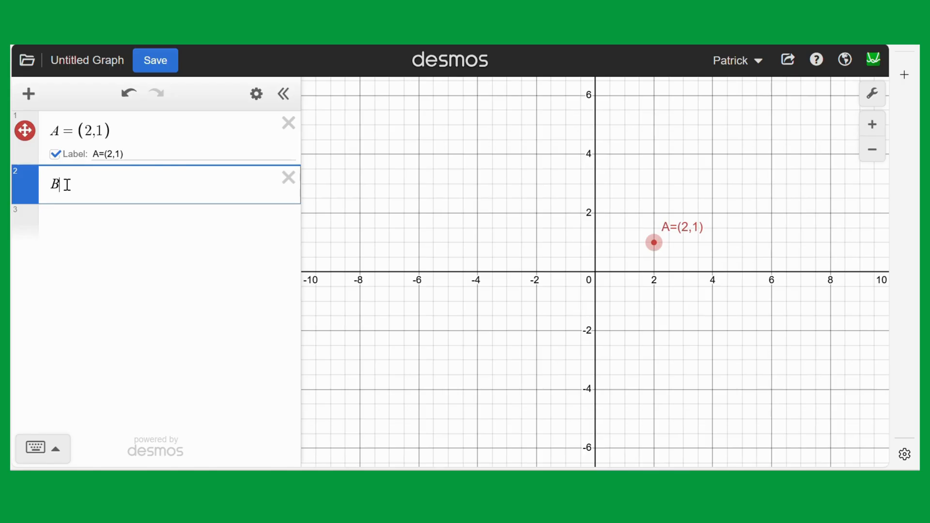
pyautogui.write('=(4')
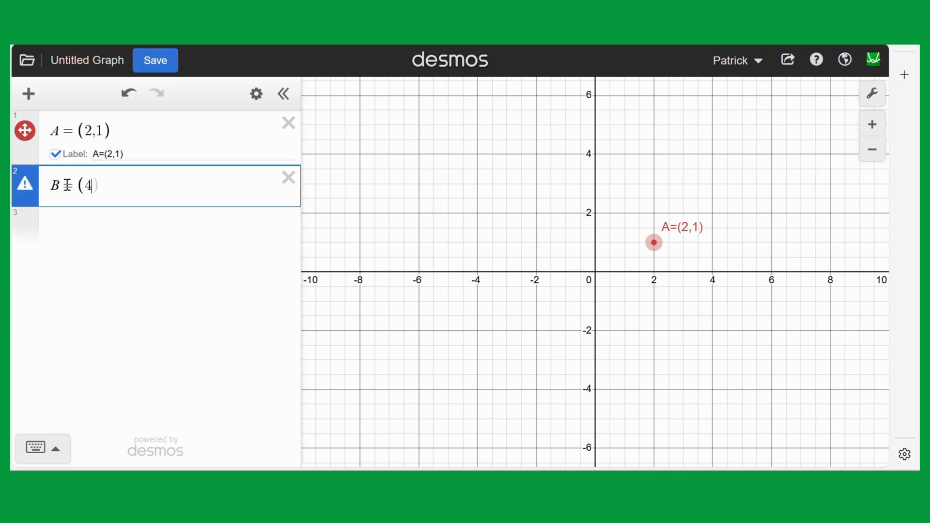
pyautogui.write(',1)')
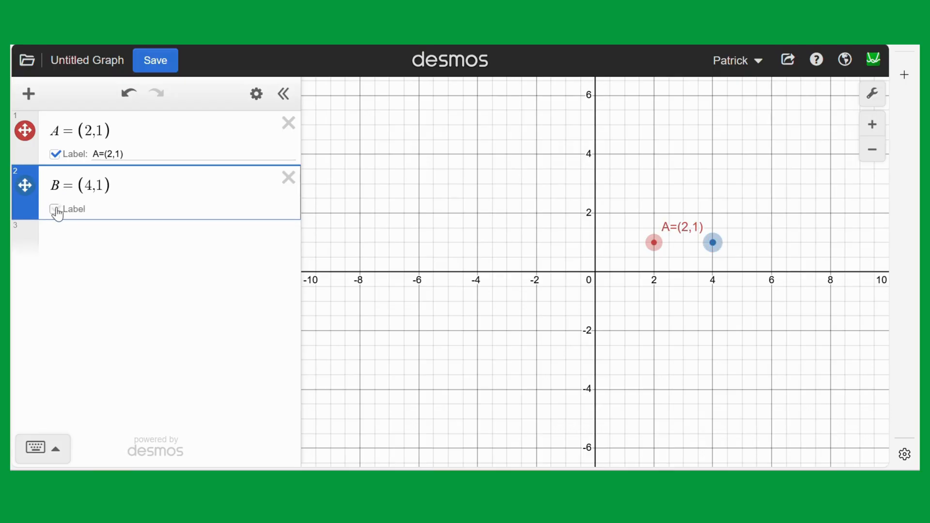
pyautogui.click(55, 209)
pyautogui.click(96, 210)
pyautogui.write('(')
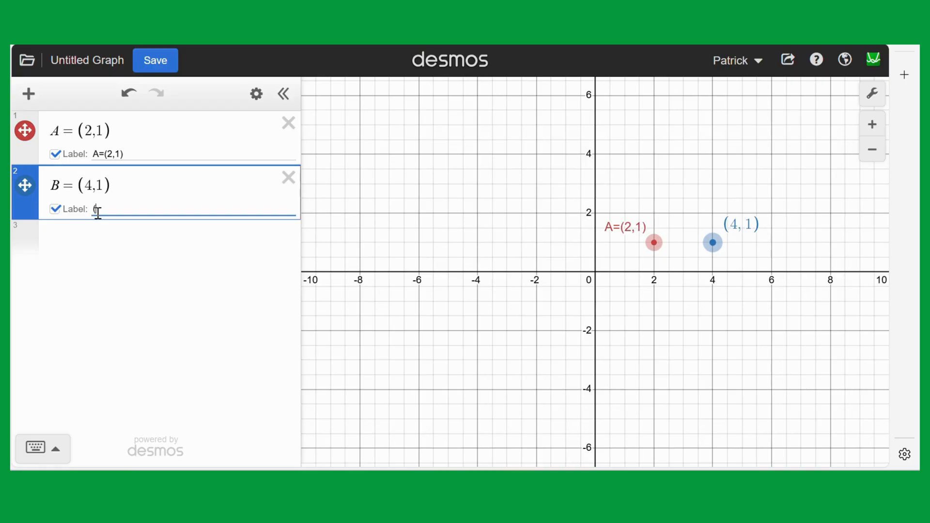
pyautogui.write('B=4,1')
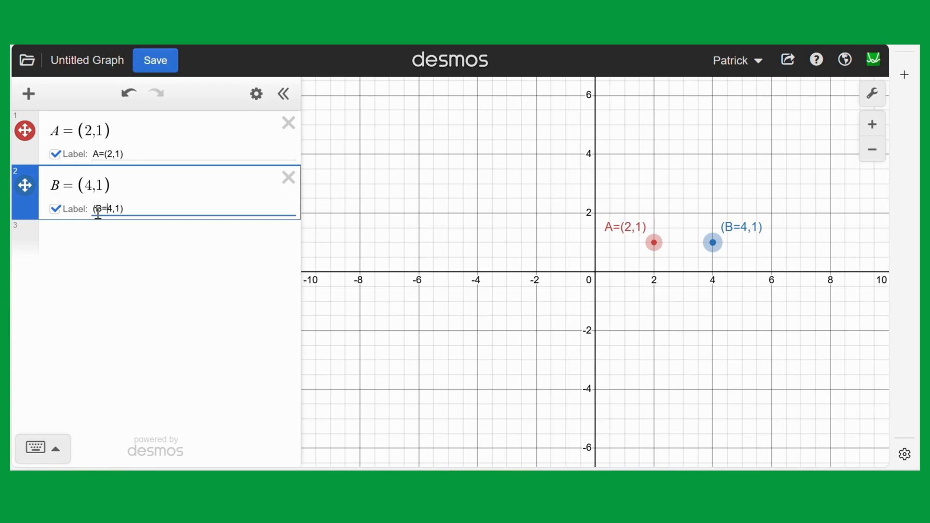
pyautogui.write('(')
pyautogui.press('BackSpace')
# Plot the point C = (3,3) in the third expression and label it "C=(3,3)".
pyautogui.click(96, 241)
pyautogui.write('C')
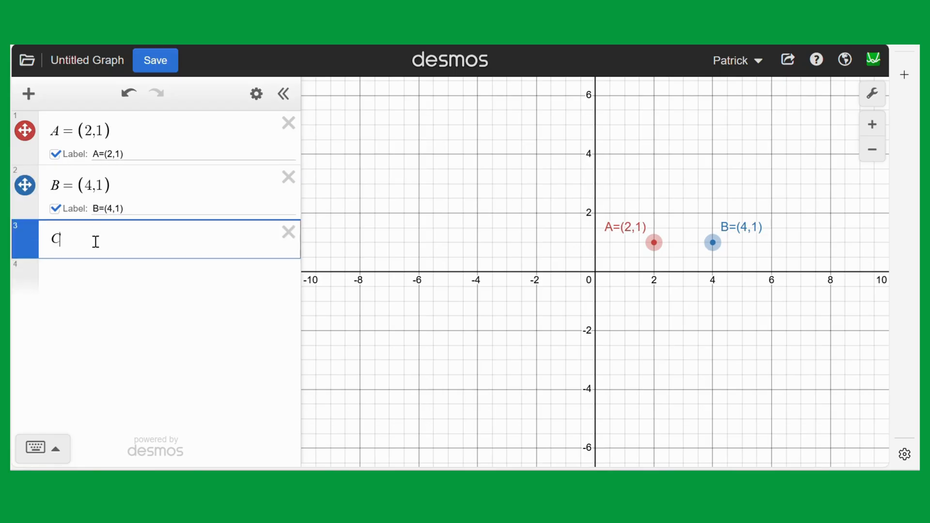
pyautogui.write('=(')
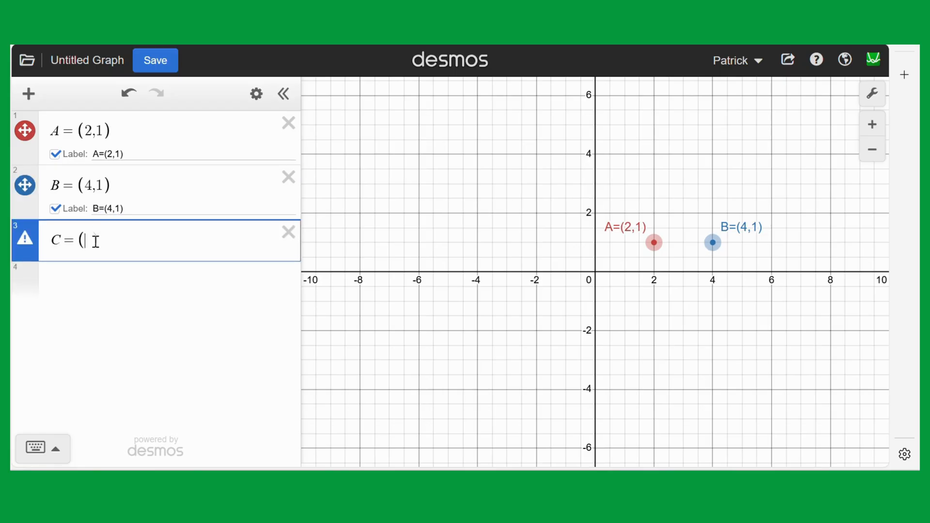
pyautogui.write('3,3')
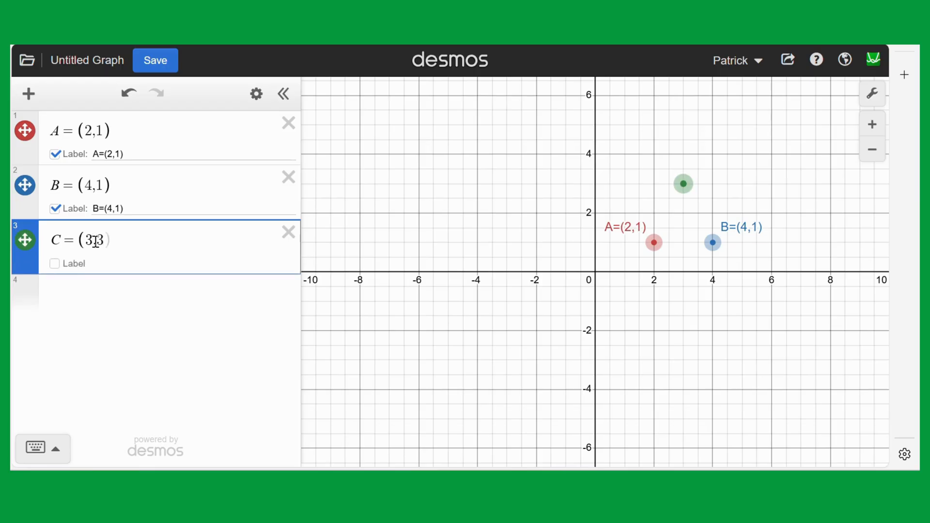
pyautogui.click(55, 264)
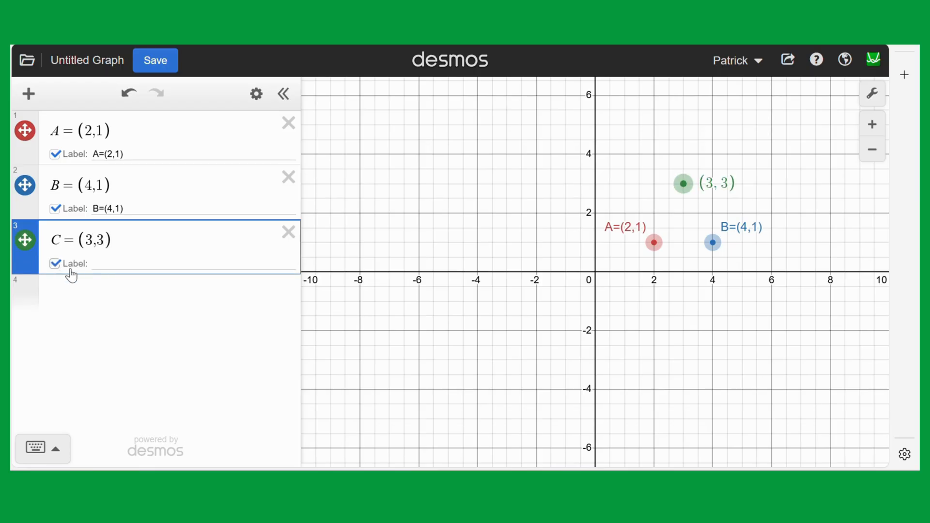
pyautogui.click(96, 265)
pyautogui.write('C=3')
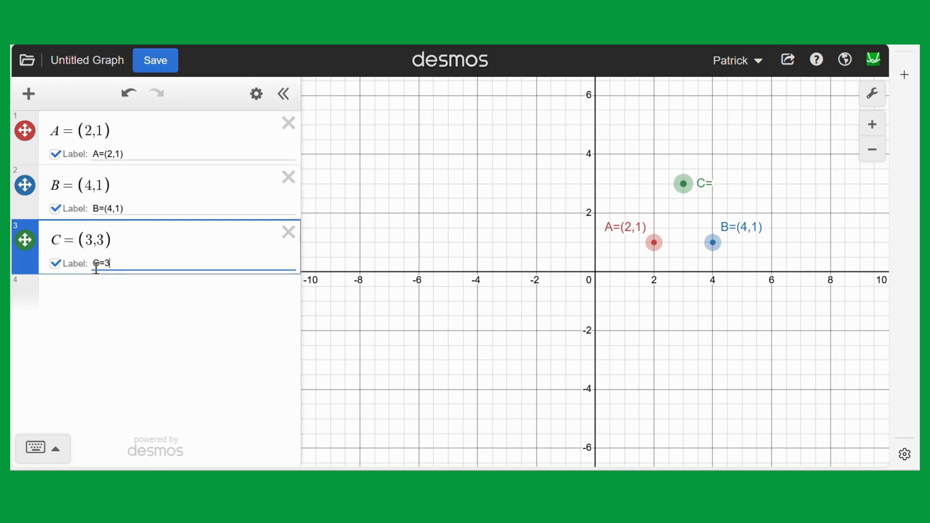
pyautogui.write(',3')
pyautogui.write('(')
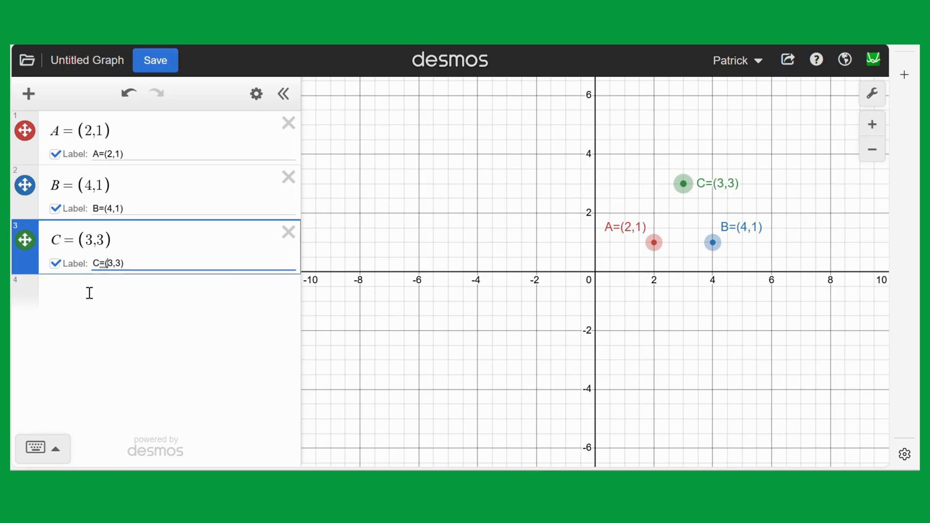
# Draw the triangle through the three points with the expression polygon(A,B,C).
pyautogui.click(89, 293)
pyautogui.write('polyg')
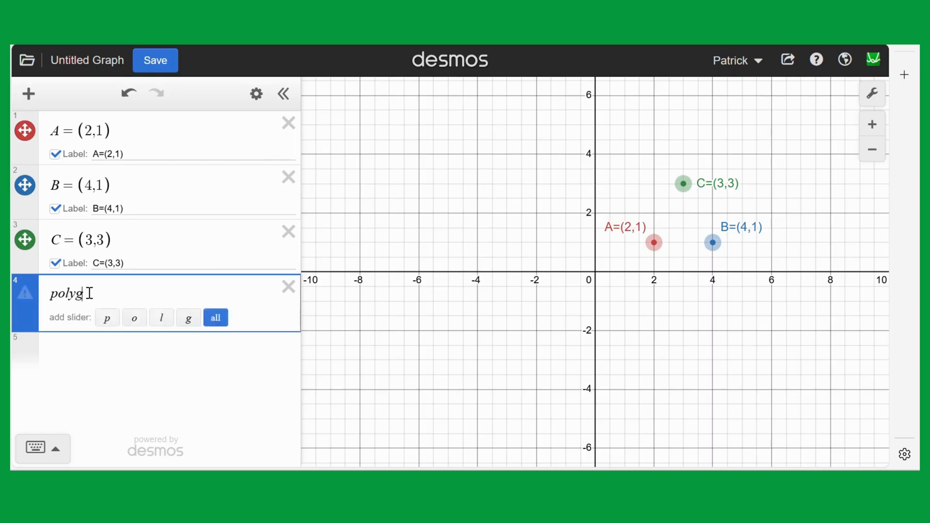
pyautogui.write('on(A')
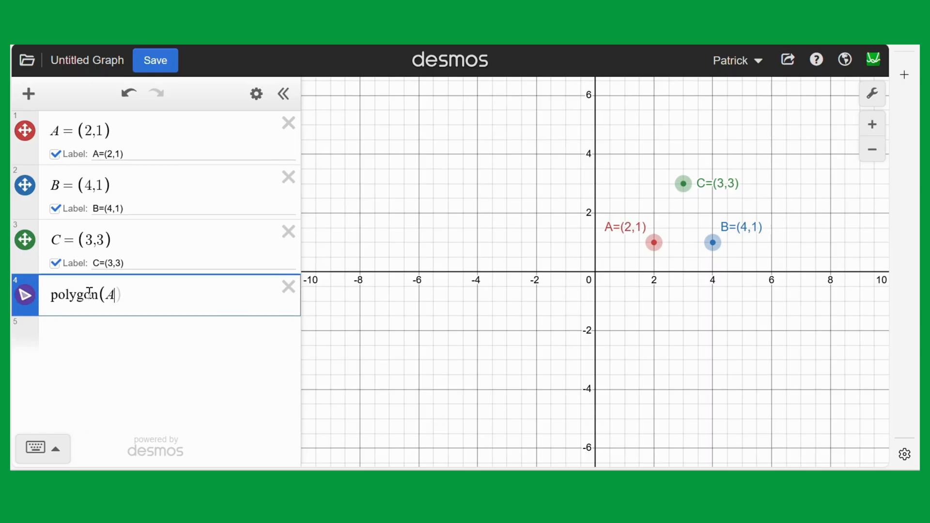
pyautogui.write(',B,C')
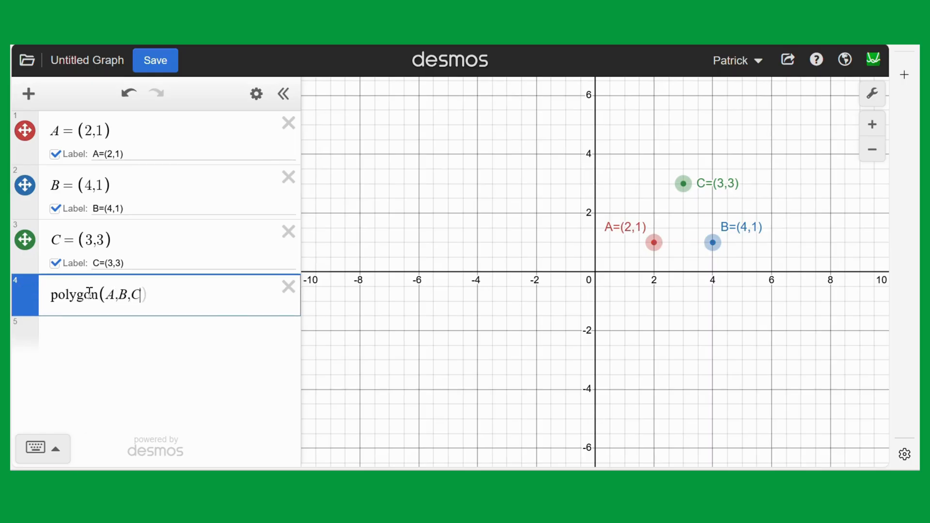
# Change the colour of points B, C and A to purple to match the triangle.
pyautogui.click(256, 94)
pyautogui.click(25, 185)
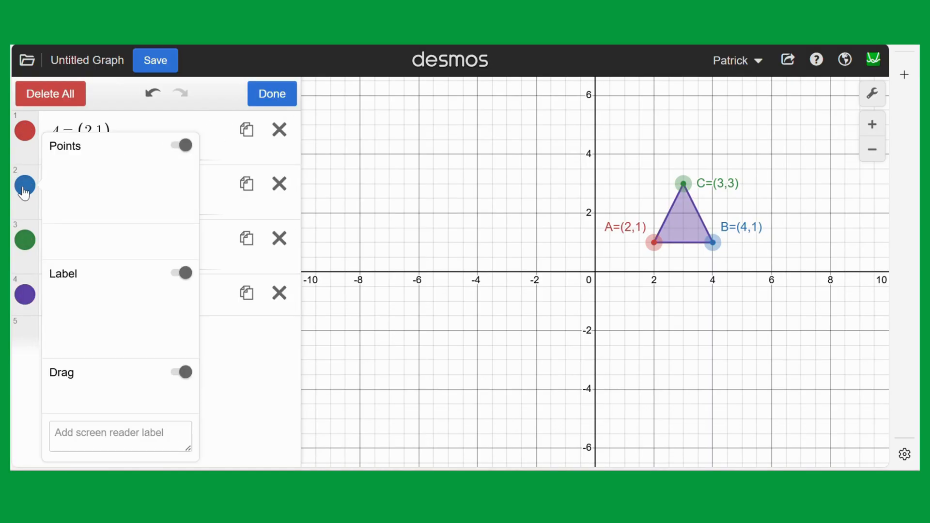
pyautogui.click(156, 242)
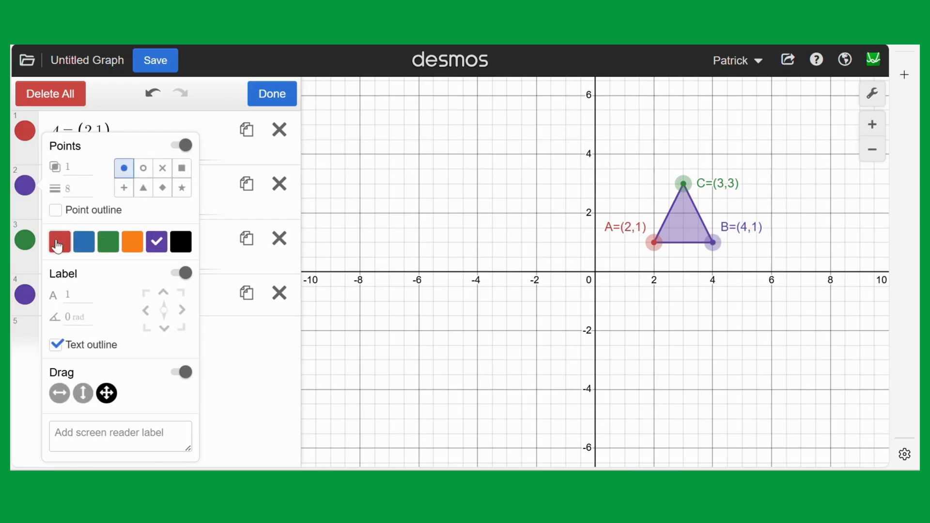
pyautogui.click(25, 242)
pyautogui.click(25, 245)
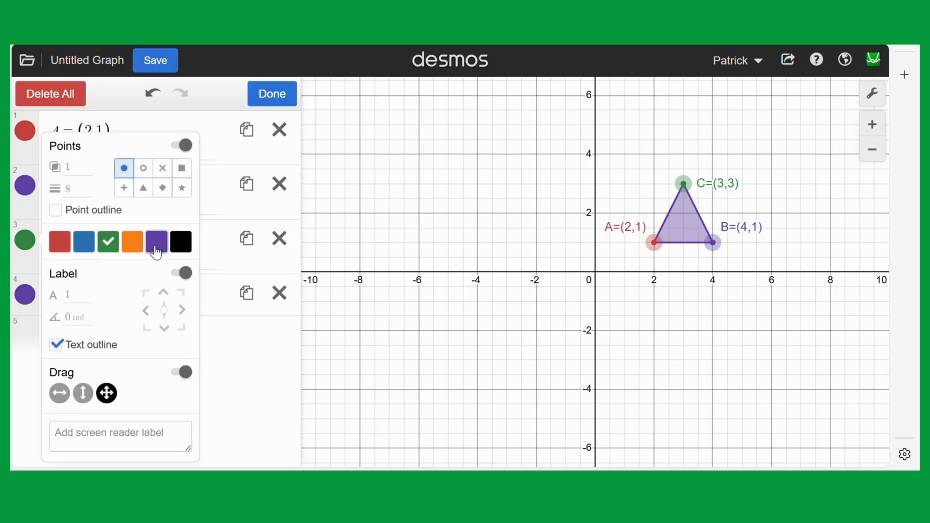
pyautogui.click(156, 241)
pyautogui.click(25, 130)
pyautogui.click(24, 130)
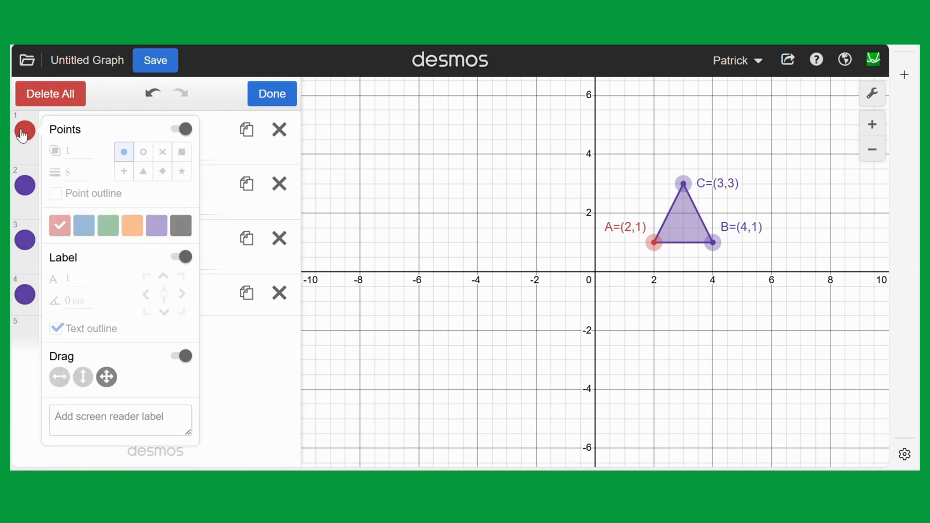
pyautogui.click(155, 236)
pyautogui.click(353, 308)
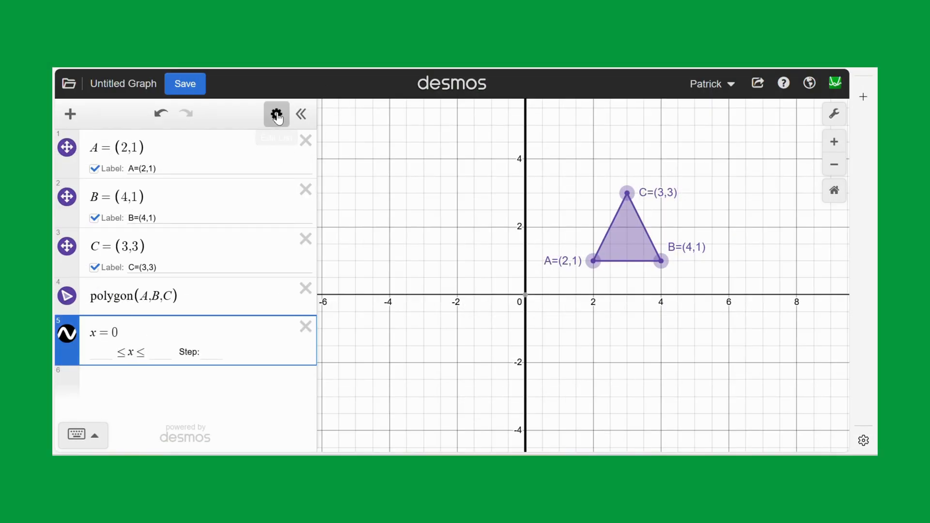
# Change the style of the x = 0 line to dashed and frame the triangle and the line more closely.
pyautogui.click(277, 116)
pyautogui.click(68, 342)
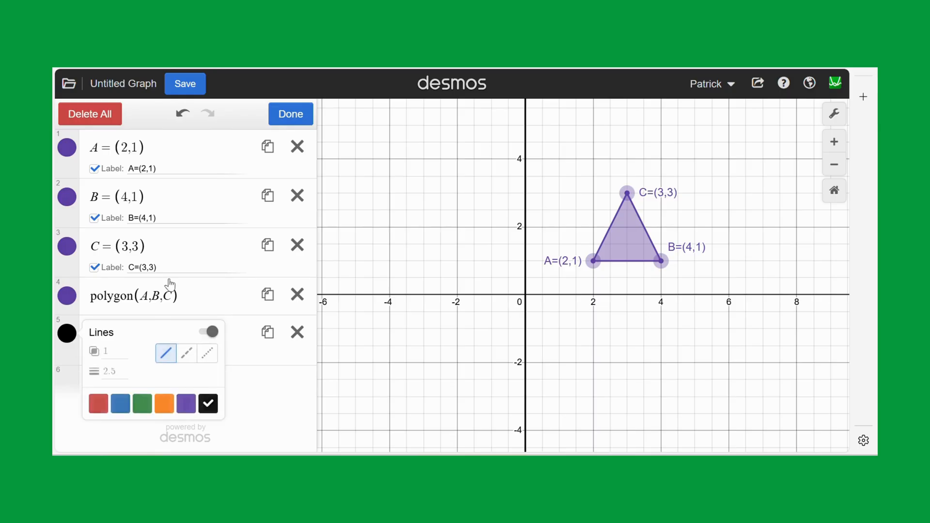
pyautogui.click(184, 360)
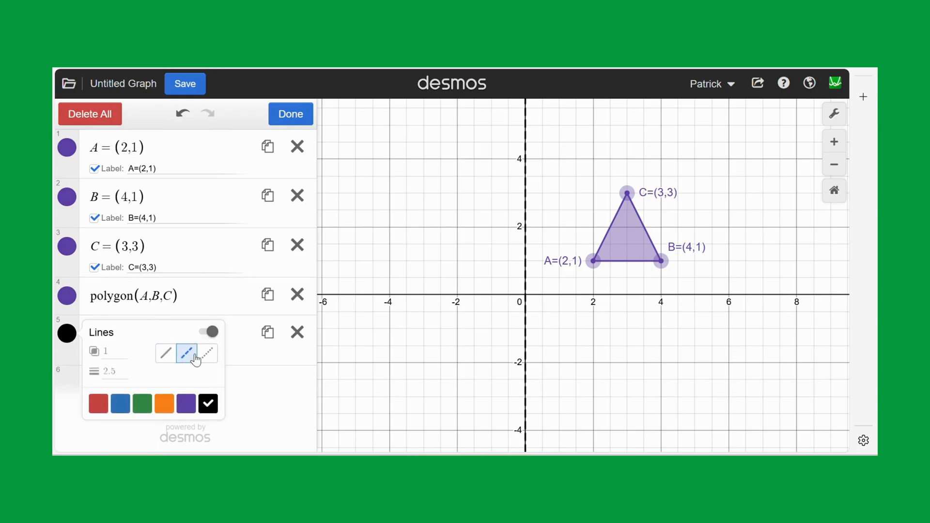
pyautogui.click(417, 271)
pyautogui.moveTo(422, 269); pyautogui.dragTo(463, 297)
pyautogui.scroll(3, 464, 282)
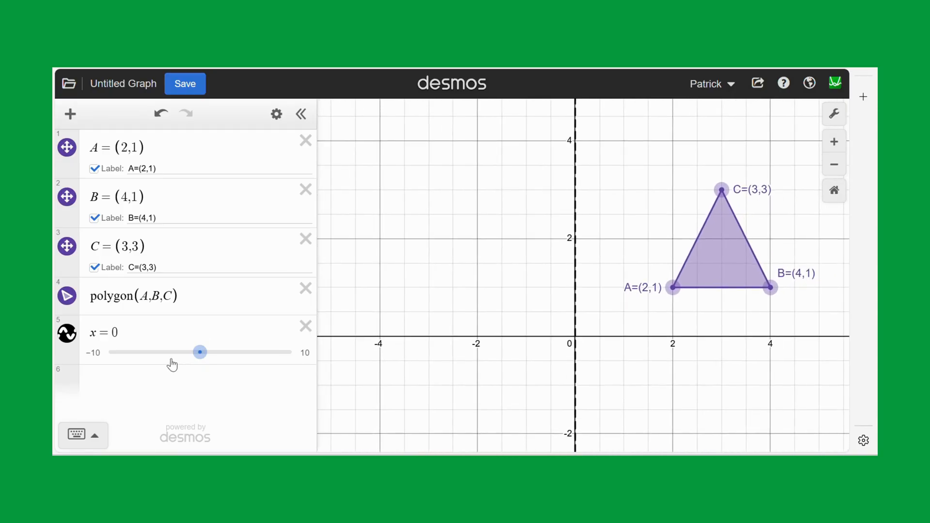
# Enter the y-axis reflection rule (x,y) = (-x,y) as the expression below the x = 0 line.
pyautogui.click(161, 379)
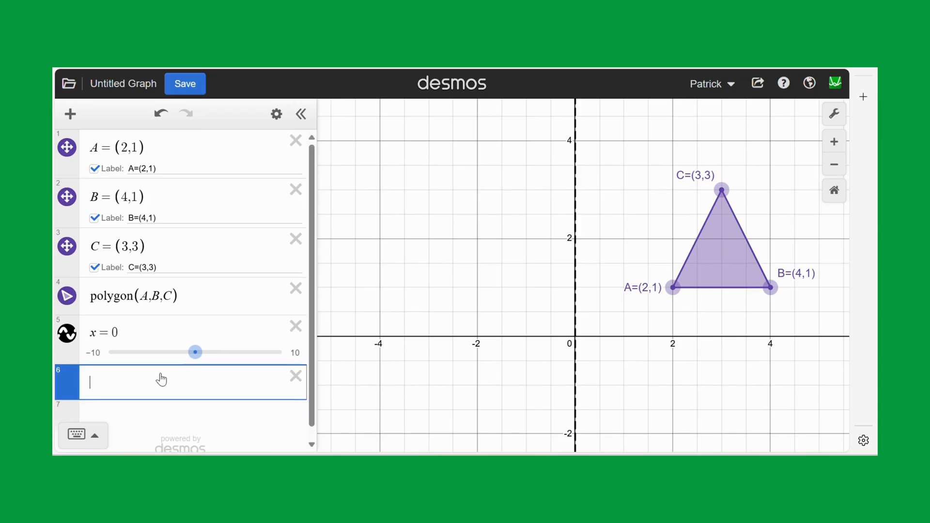
pyautogui.press('BackSpace')
pyautogui.write('(x,) = (−x,y')
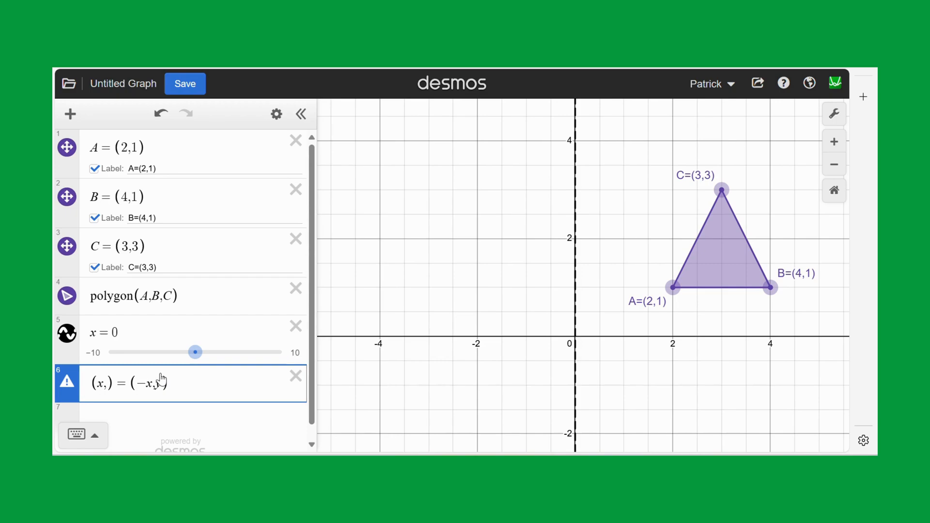
pyautogui.scroll(-1, 161, 378)
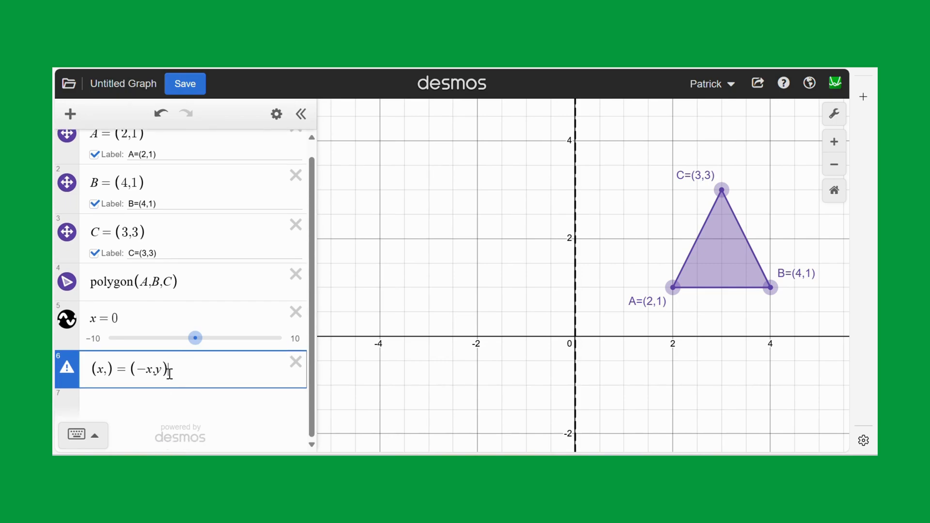
pyautogui.click(149, 401)
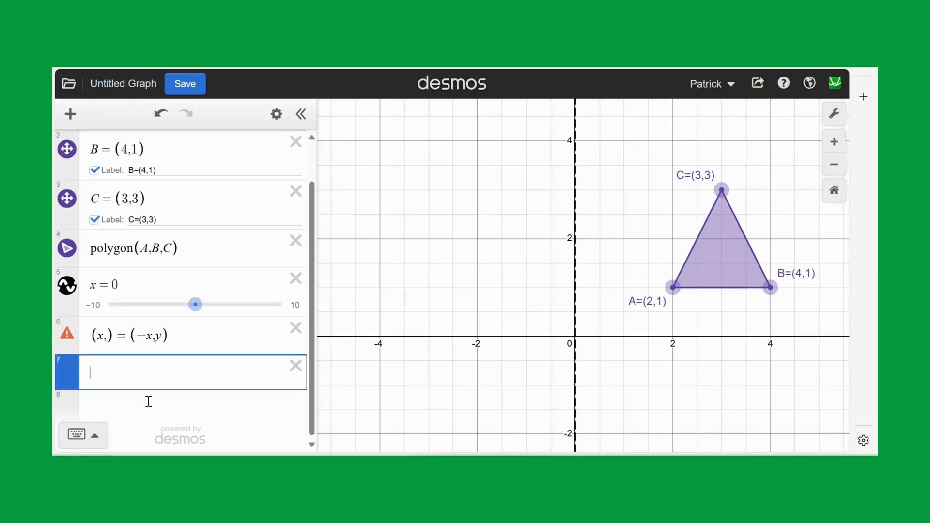
pyautogui.click(110, 334)
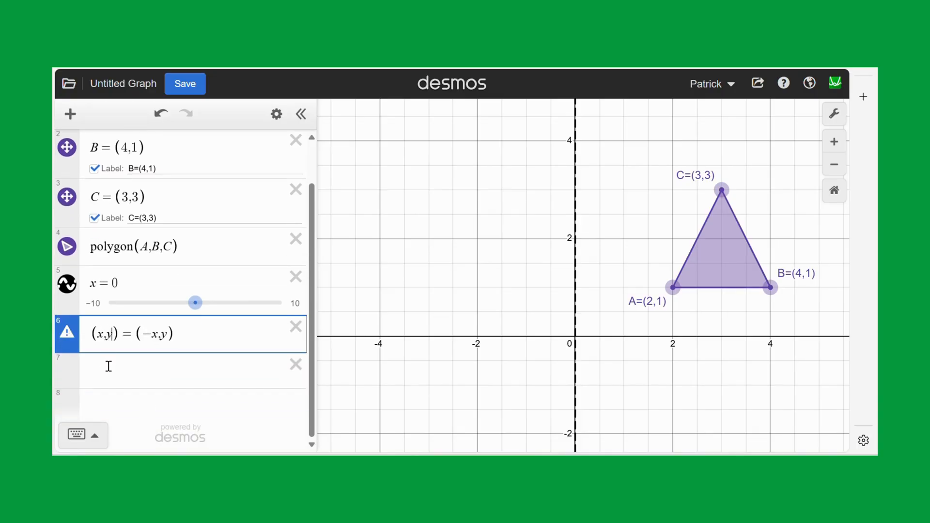
# Add the reflected point A_1 = (-2,1) below the reflection rule and show its coordinate label.
pyautogui.click(120, 374)
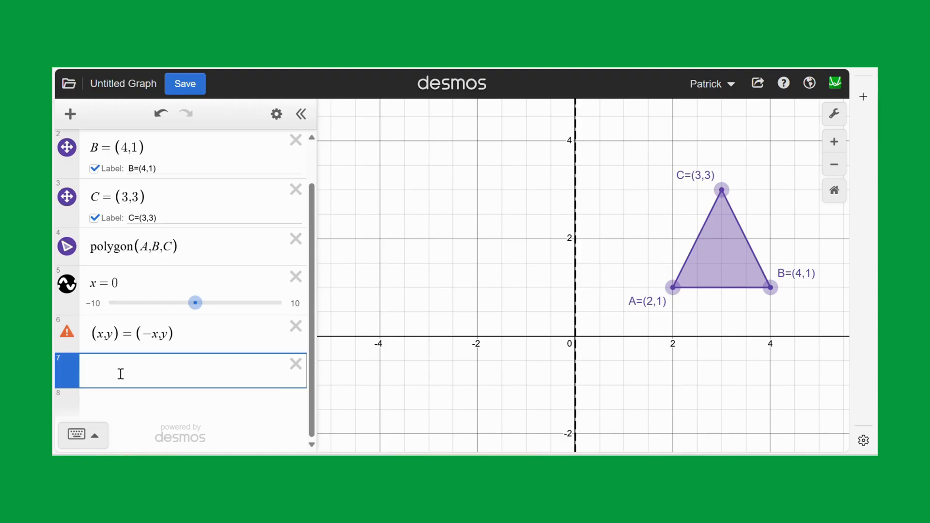
pyautogui.write('A')
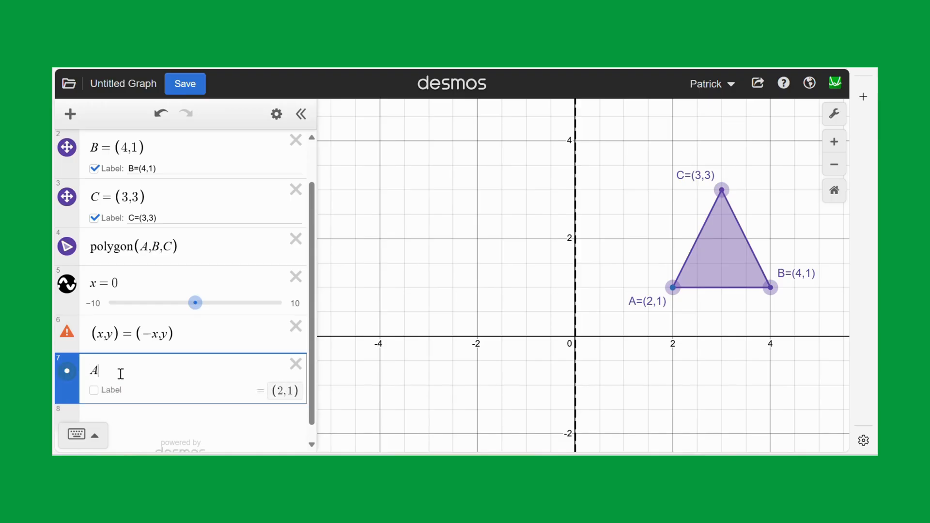
pyautogui.write('1')
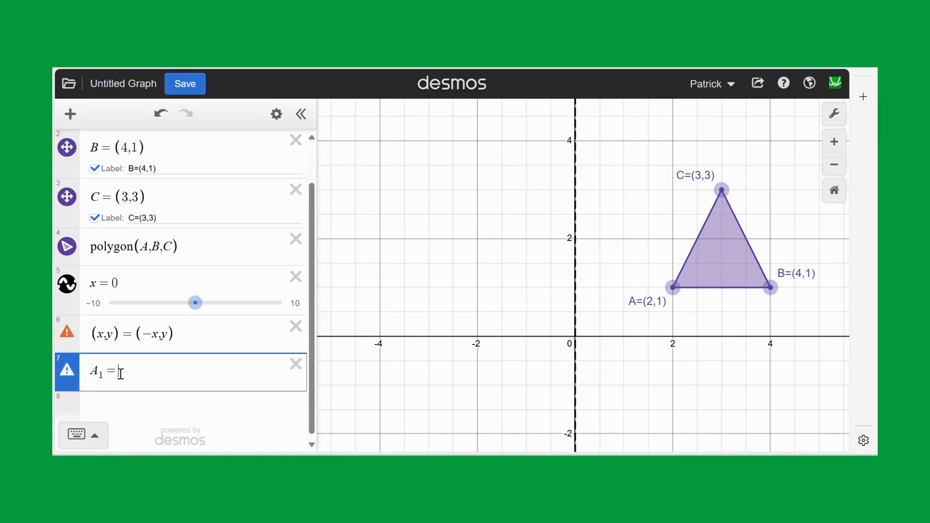
pyautogui.write('=(-2,1')
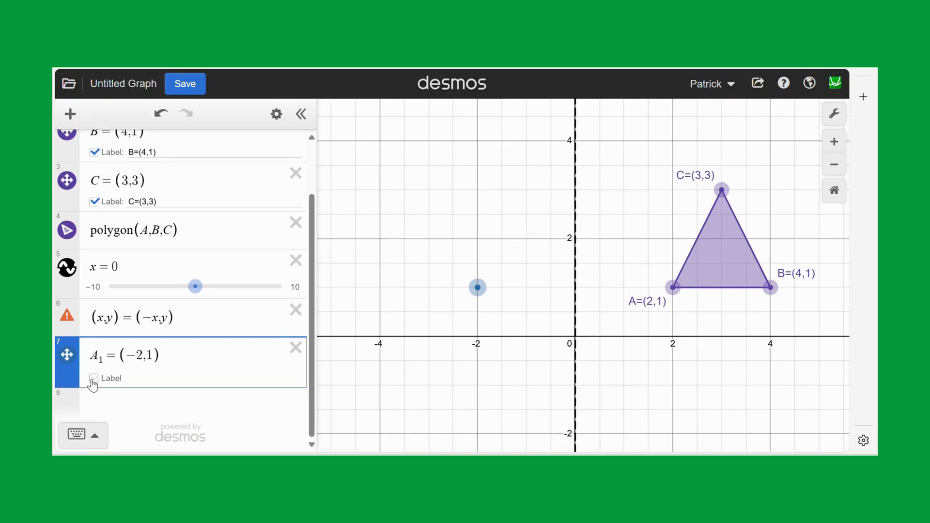
pyautogui.click(94, 378)
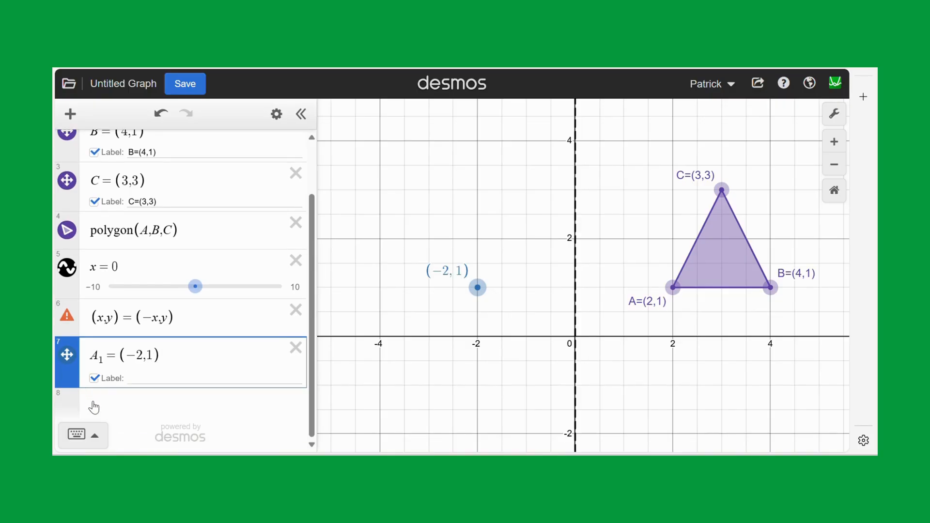
# Add the reflected point B_1 = (-4,1) as the expression below A_1.
pyautogui.click(92, 402)
pyautogui.write('B_1')
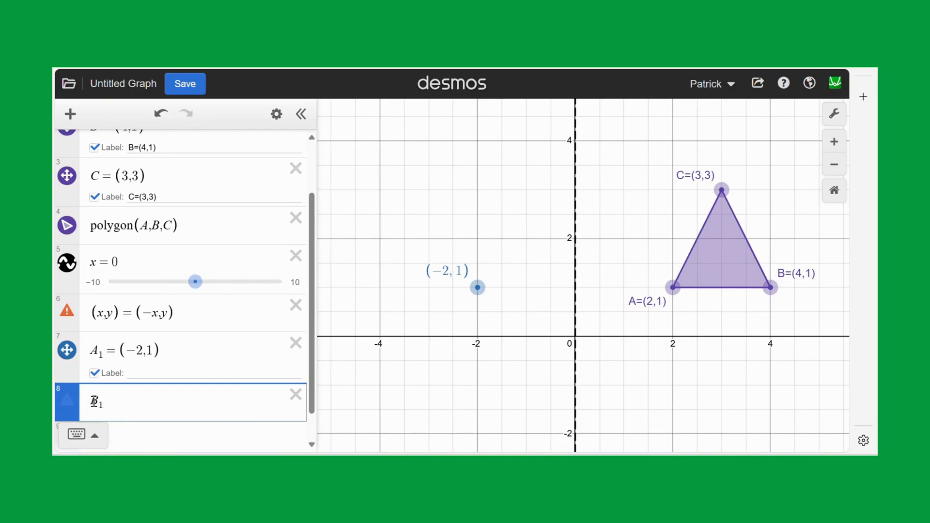
pyautogui.write('=(')
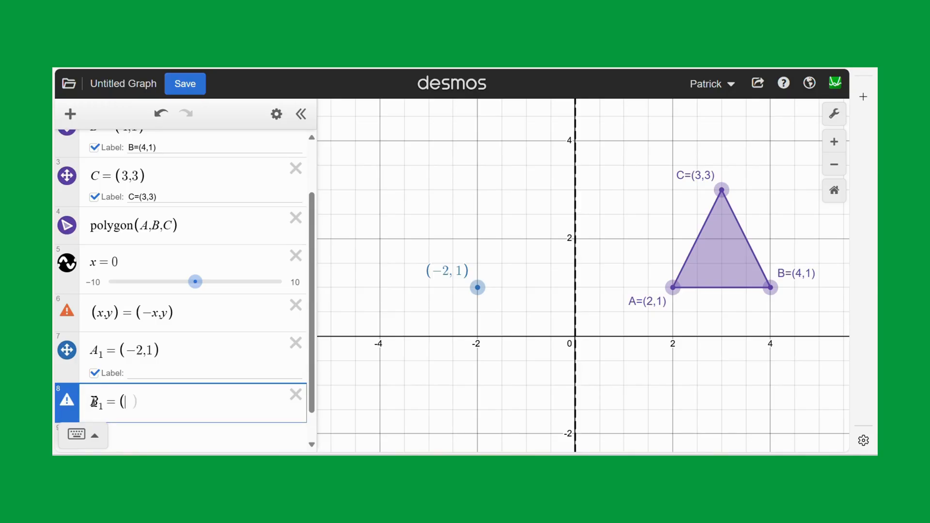
pyautogui.write('-4,1')
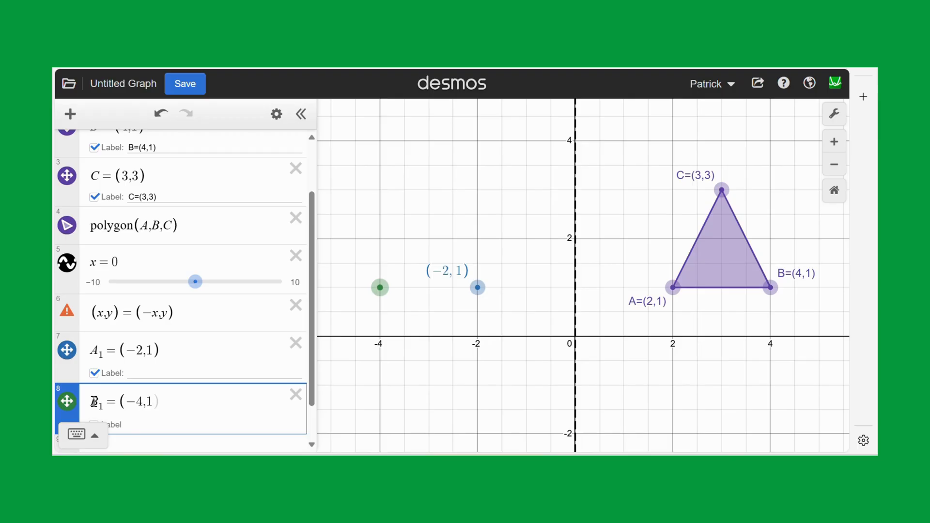
# Add the reflected point C_1 = (-3,3) and show the coordinate labels of C_1 and B_1.
pyautogui.scroll(-1, 93, 405)
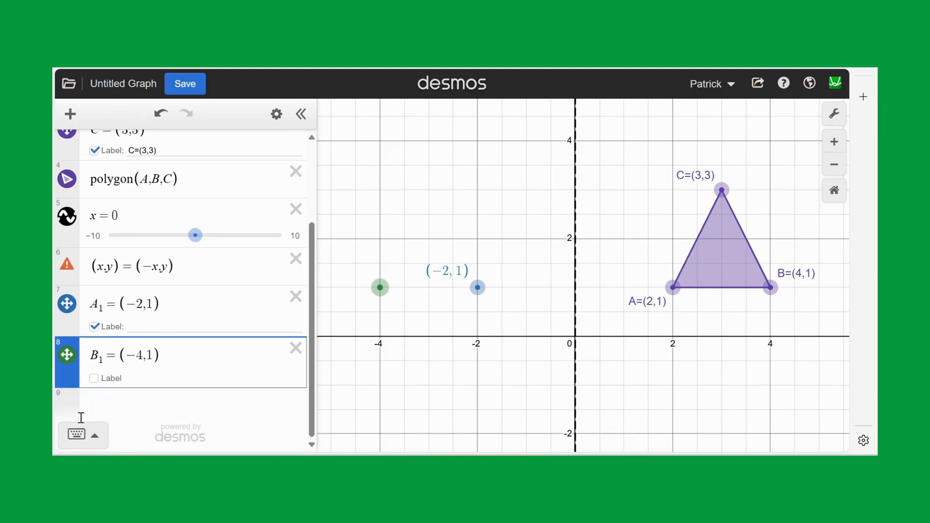
pyautogui.click(100, 415)
pyautogui.write('C')
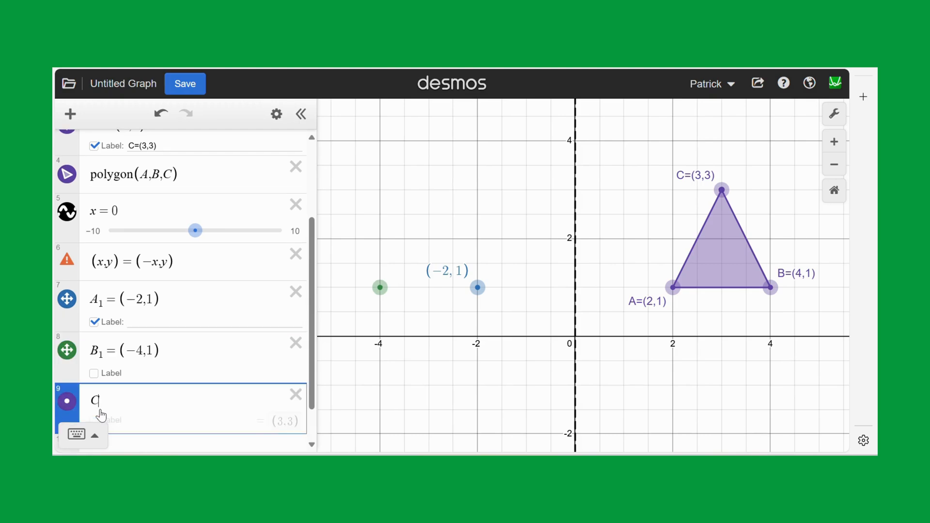
pyautogui.write('1=(-3,3')
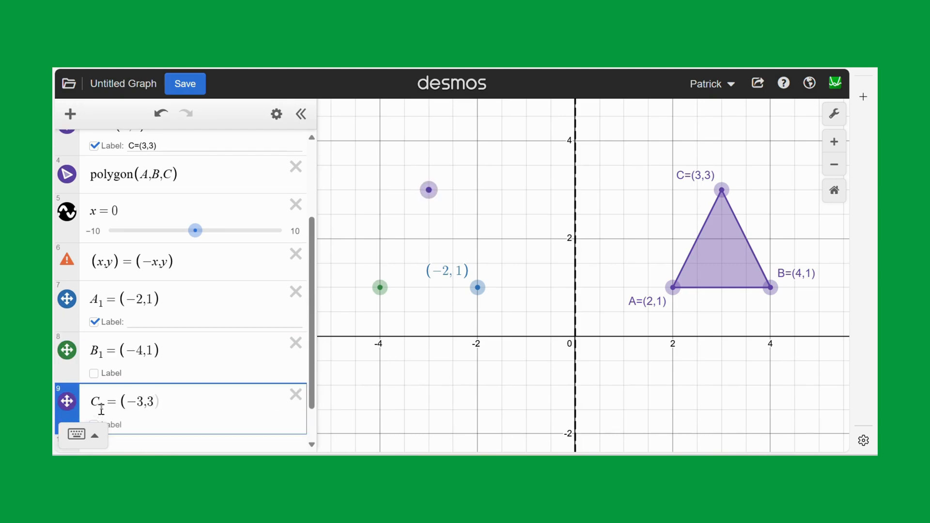
pyautogui.scroll(-2, 101, 409)
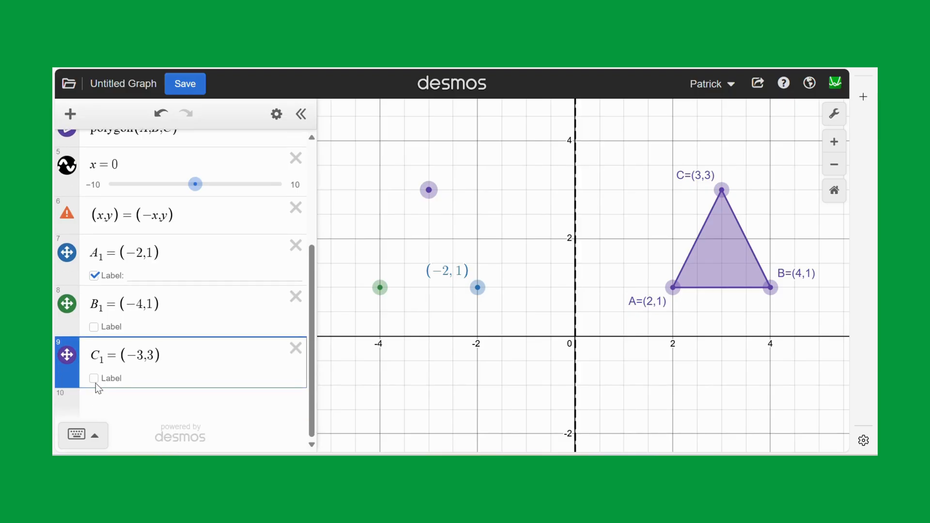
pyautogui.click(94, 379)
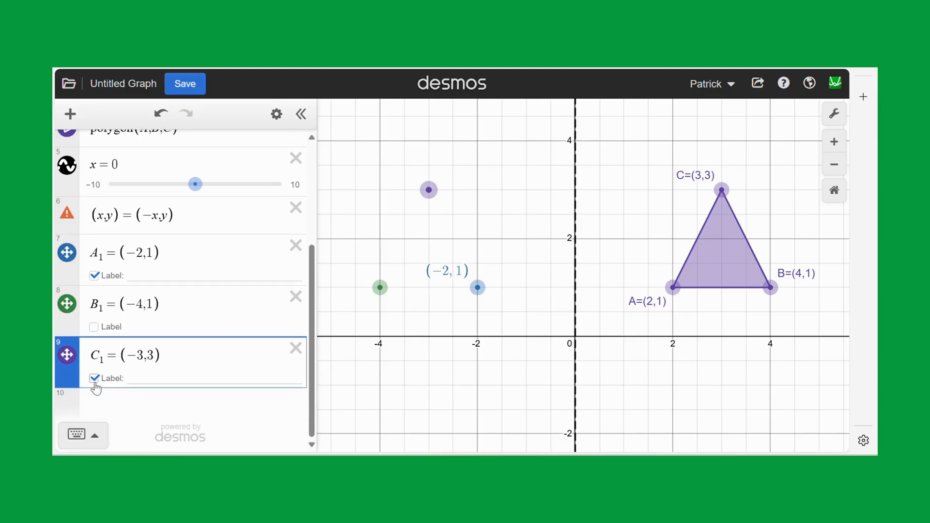
pyautogui.click(94, 327)
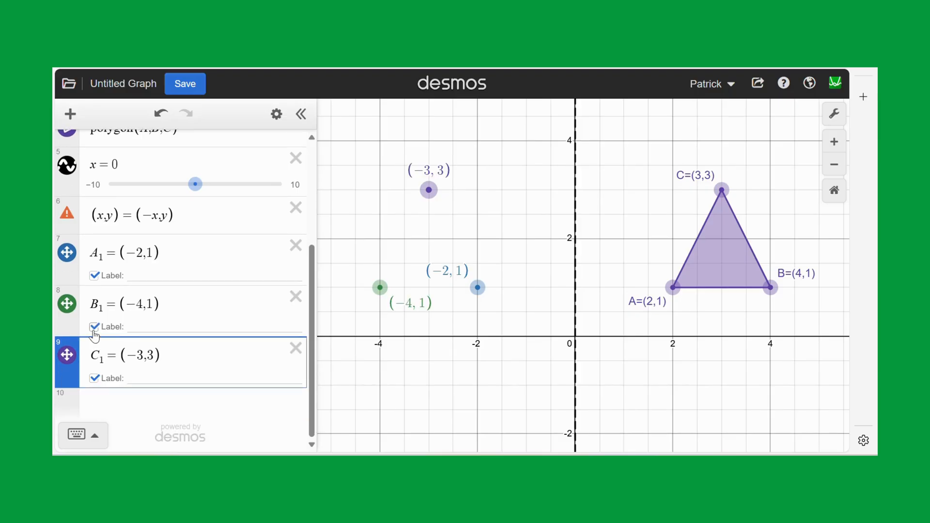
# Draw the reflected triangle with the expression polygon(A_1,B_1,C_1).
pyautogui.click(109, 404)
pyautogui.write('polygo')
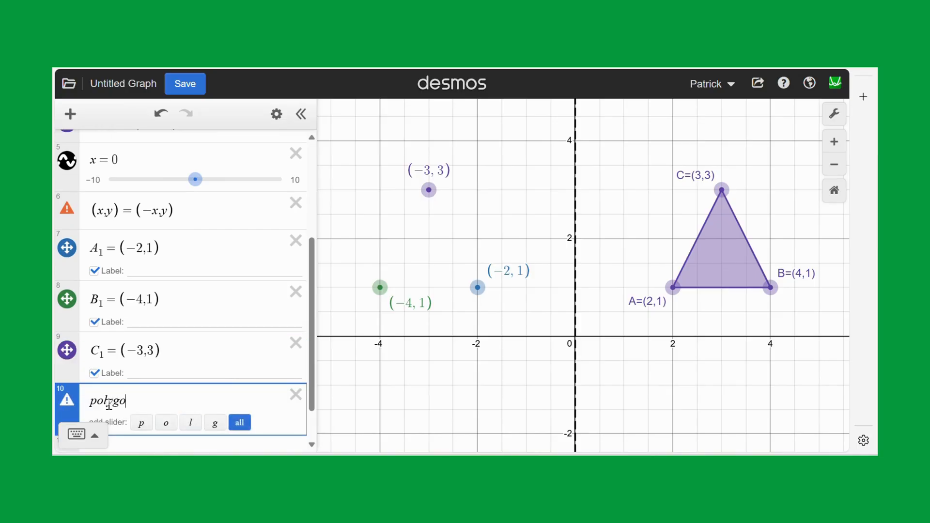
pyautogui.write('mn(')
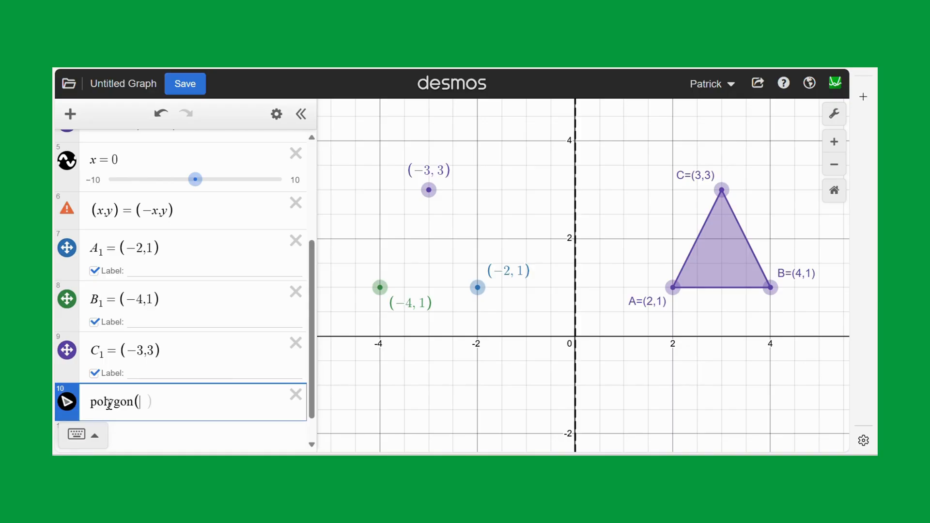
pyautogui.write('A1')
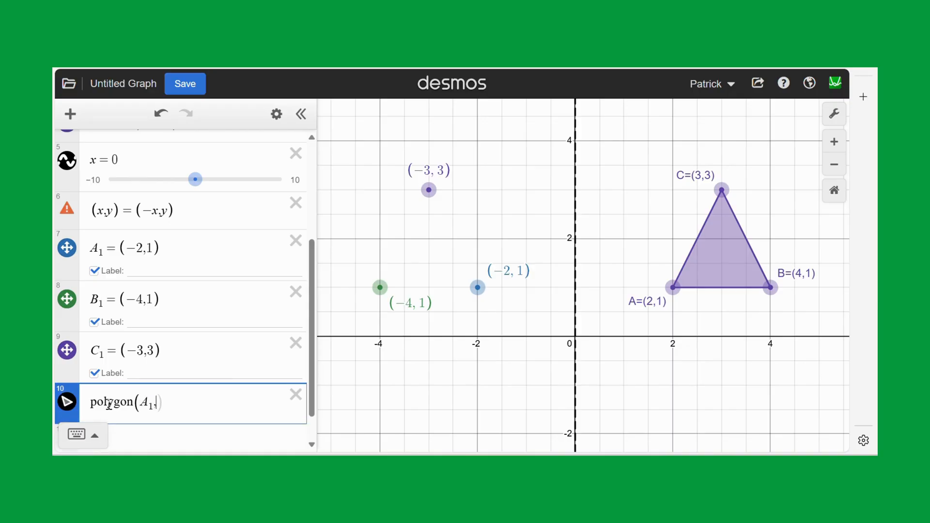
pyautogui.write(',B')
pyautogui.press('BackSpace')
pyautogui.write('N1')
pyautogui.press('BackSpace')
pyautogui.press('BackSpace')
pyautogui.write('B')
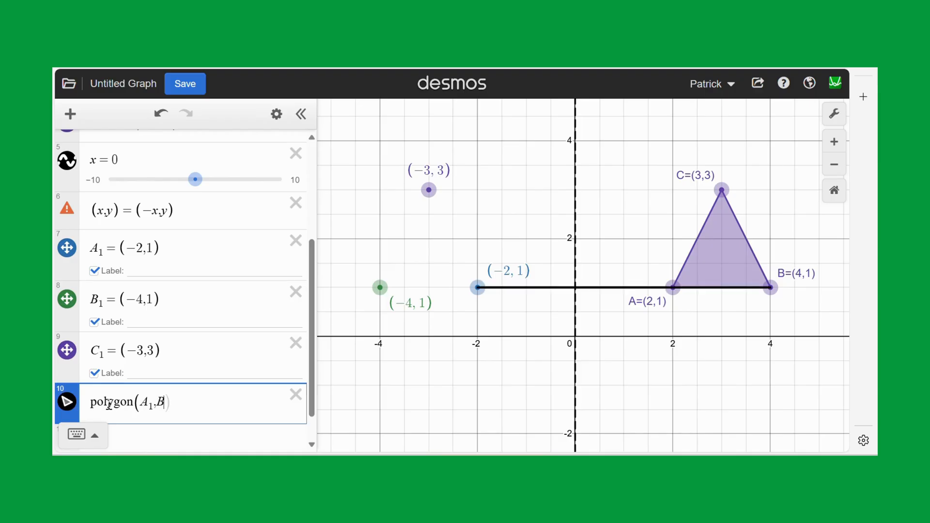
pyautogui.write('1, C1')
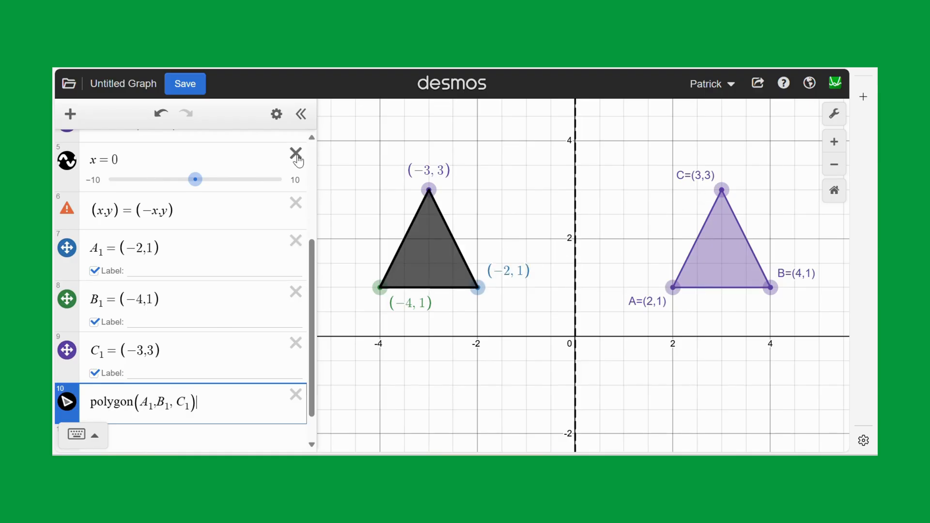
# Change the colour of points B_1 and C_1 and of the reflected triangle to blue to match A_1.
pyautogui.click(277, 115)
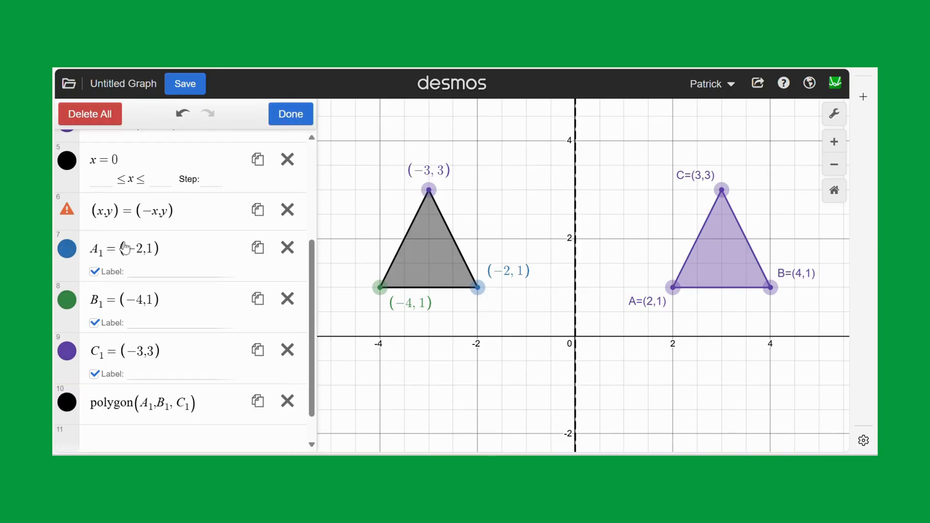
pyautogui.click(67, 300)
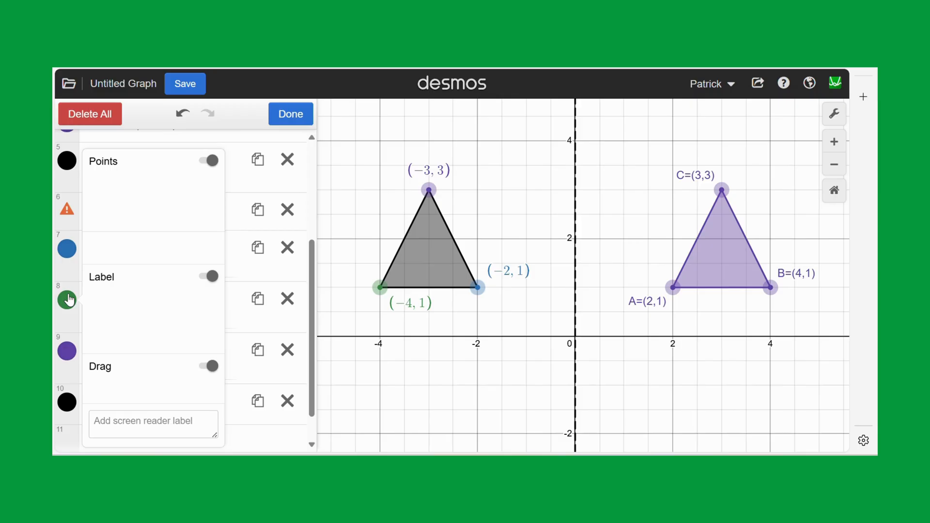
pyautogui.click(120, 249)
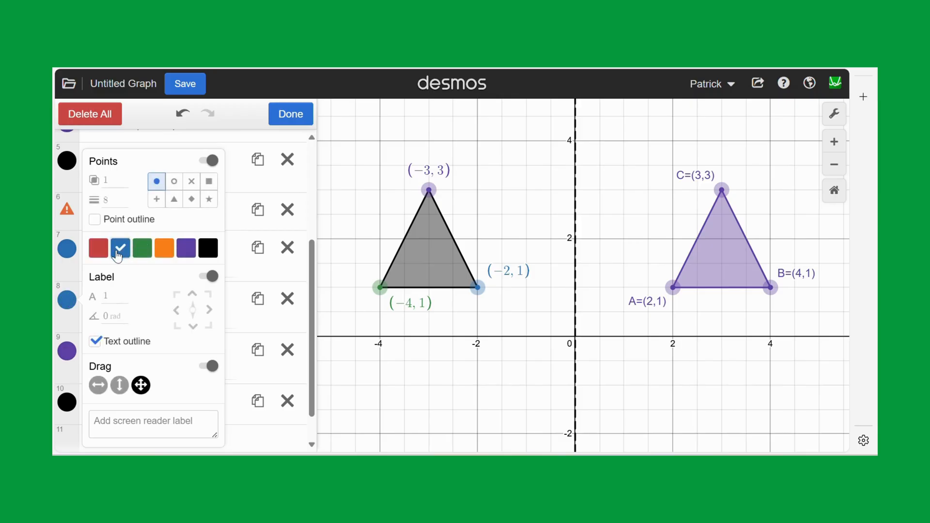
pyautogui.click(68, 301)
pyautogui.click(66, 351)
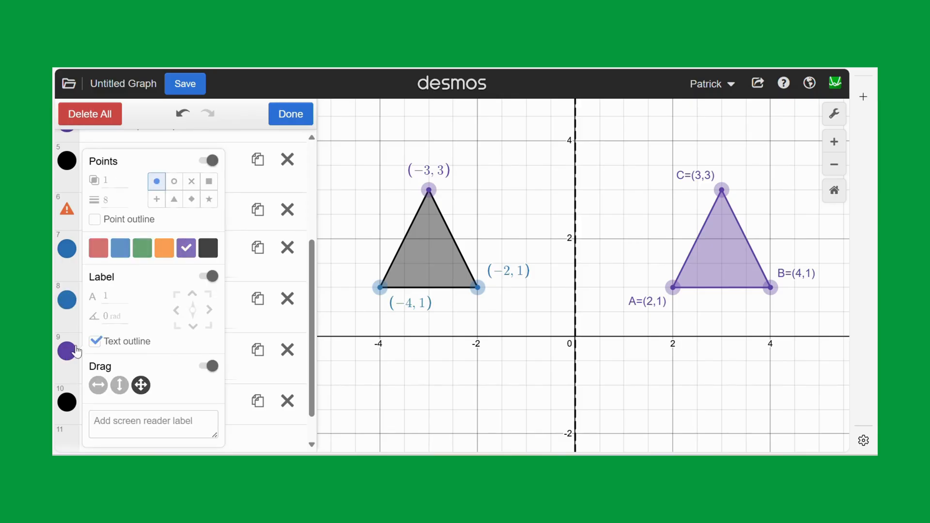
pyautogui.click(120, 250)
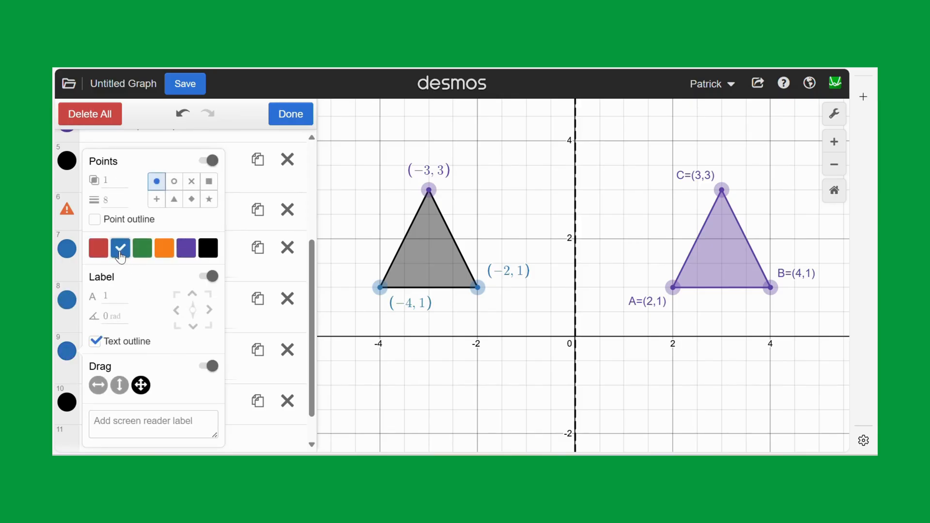
pyautogui.click(67, 403)
pyautogui.click(120, 386)
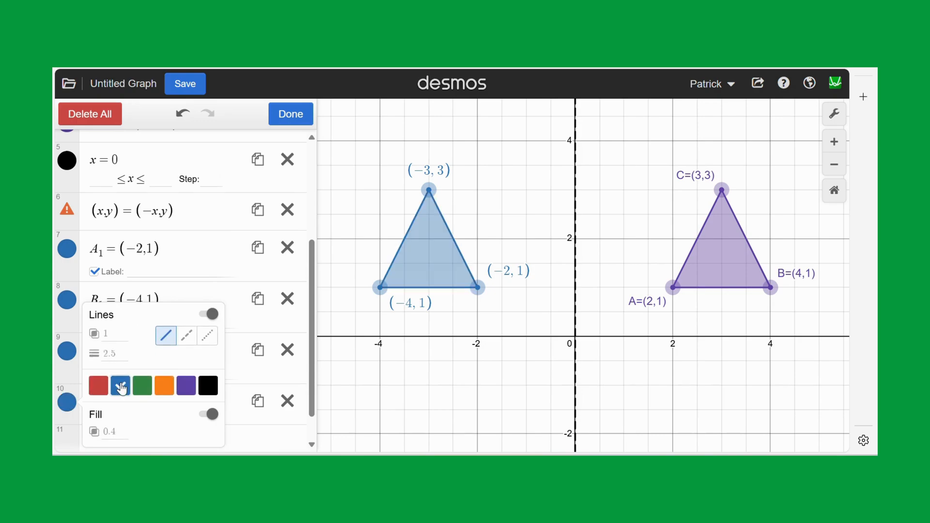
pyautogui.click(362, 317)
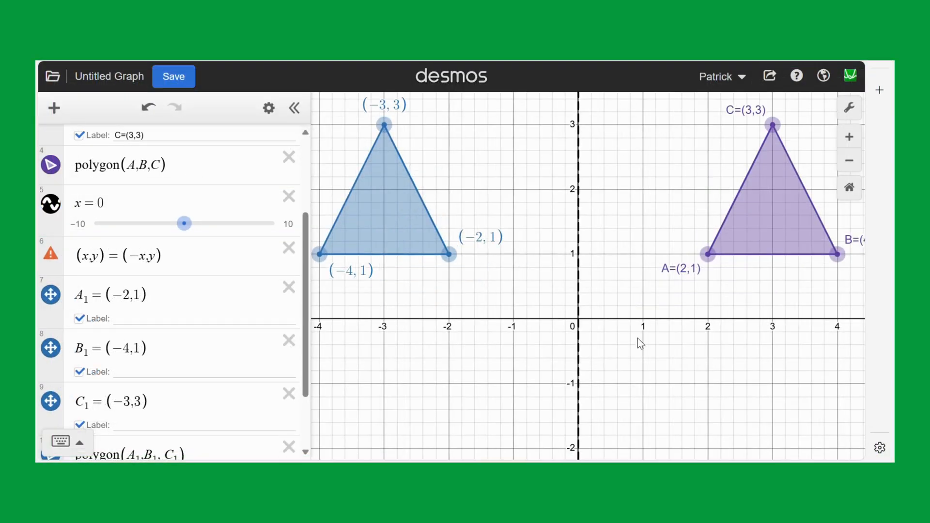
# Add the x-axis as a mirror line with the expression y = (0) below the reflected polygon.
pyautogui.moveTo(631, 338); pyautogui.dragTo(434, 315)
pyautogui.scroll(-3, 141, 349)
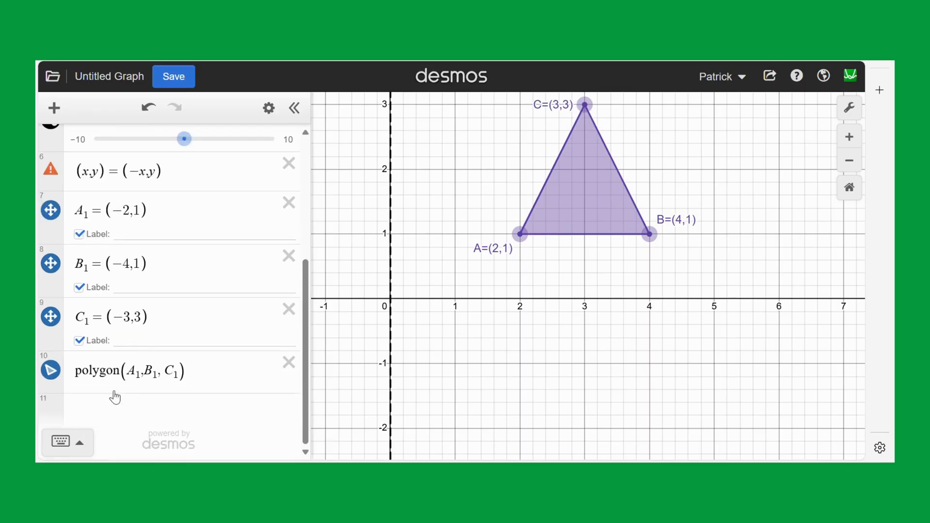
pyautogui.click(104, 411)
pyautogui.write('y=')
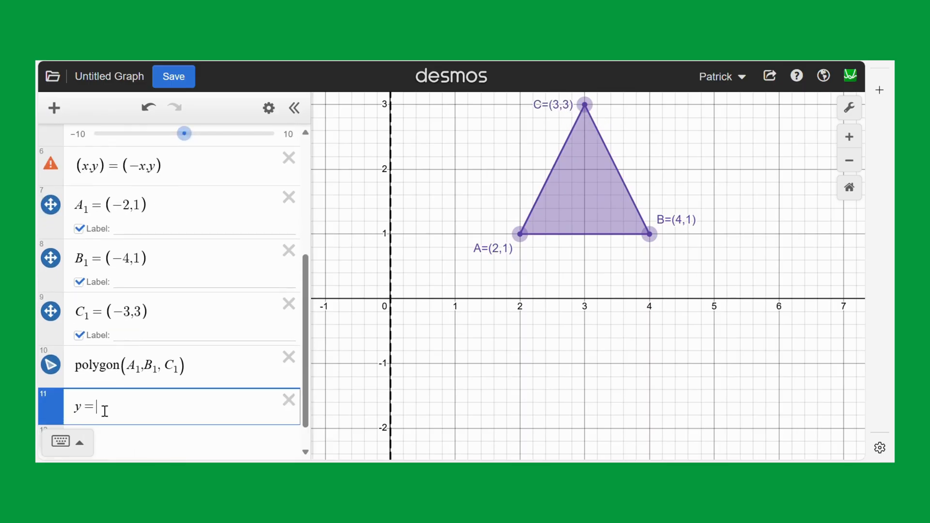
pyautogui.write('(')
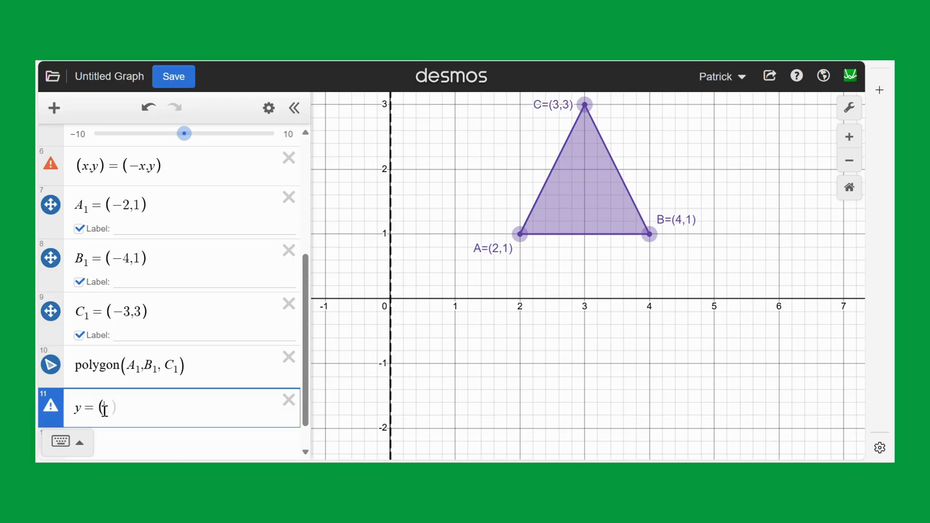
pyautogui.write('0')
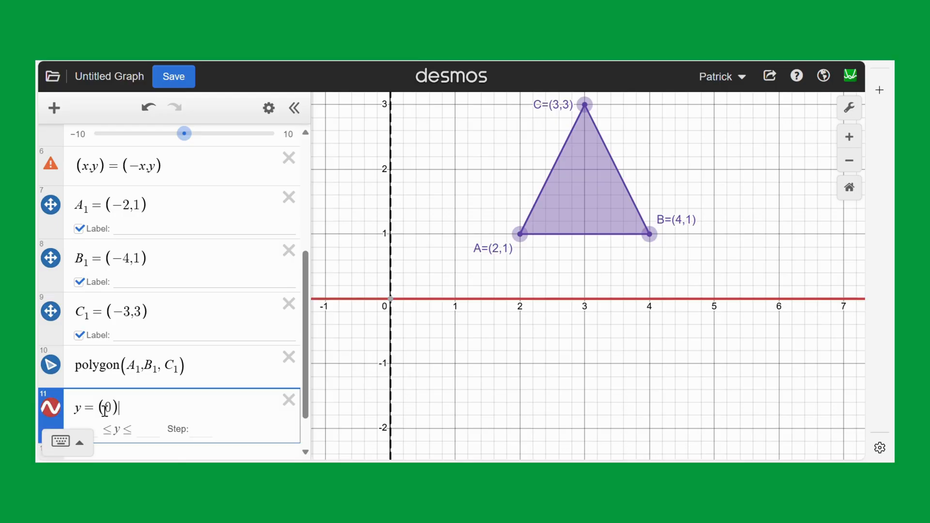
# Change the style of the y = (0) line to dashed.
pyautogui.click(269, 107)
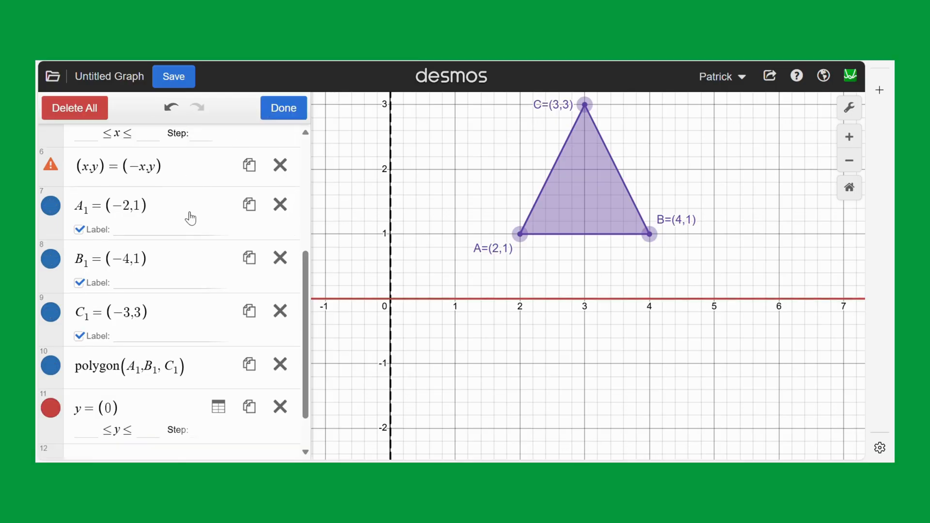
pyautogui.click(50, 407)
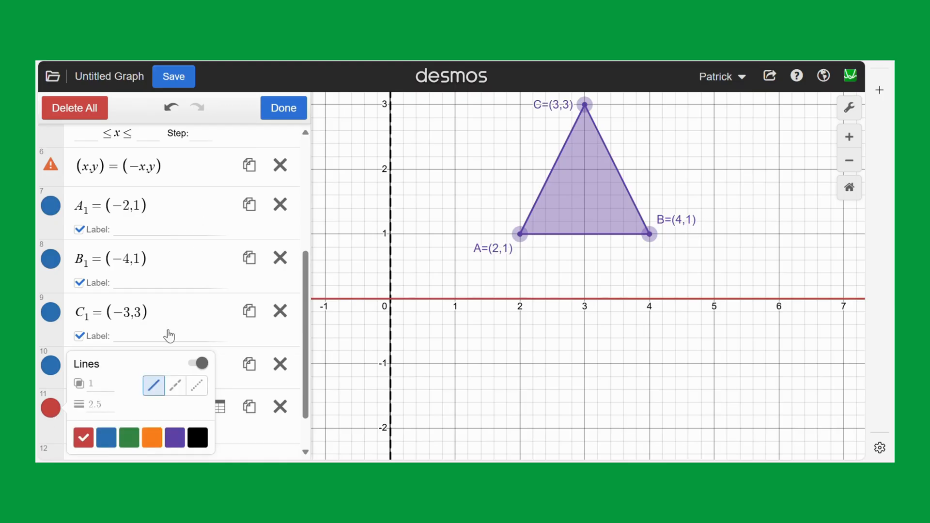
pyautogui.click(175, 385)
pyautogui.click(358, 370)
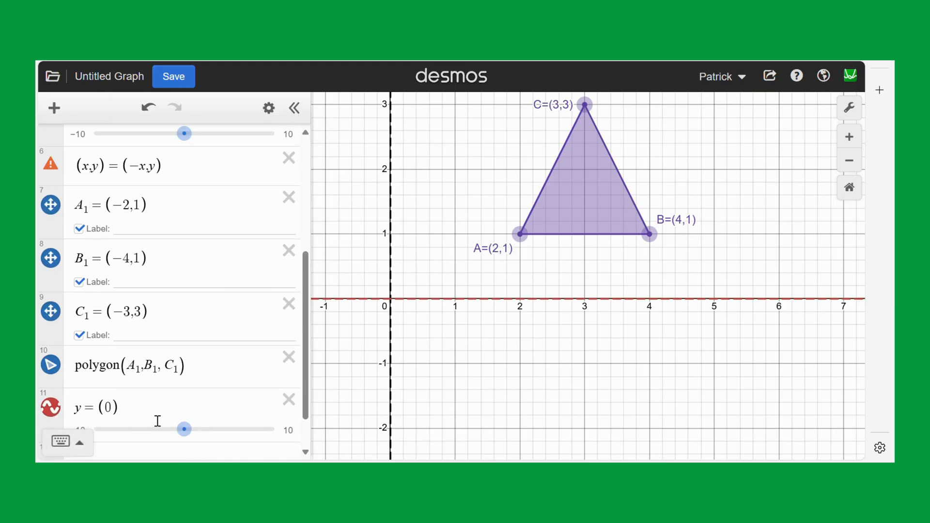
# Enter the x-axis reflection rule (x,y) = (x,-y) as a new expression below the y = (0) line.
pyautogui.scroll(-1, 146, 431)
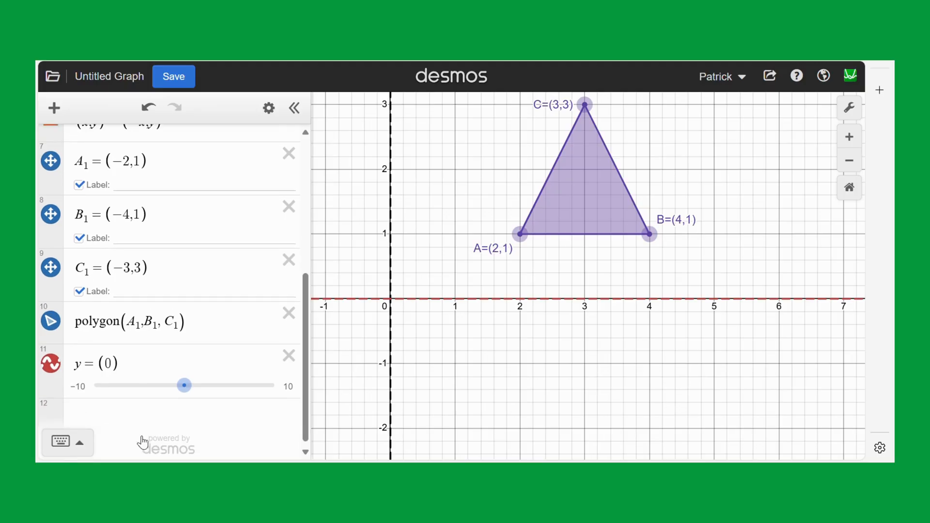
pyautogui.click(121, 406)
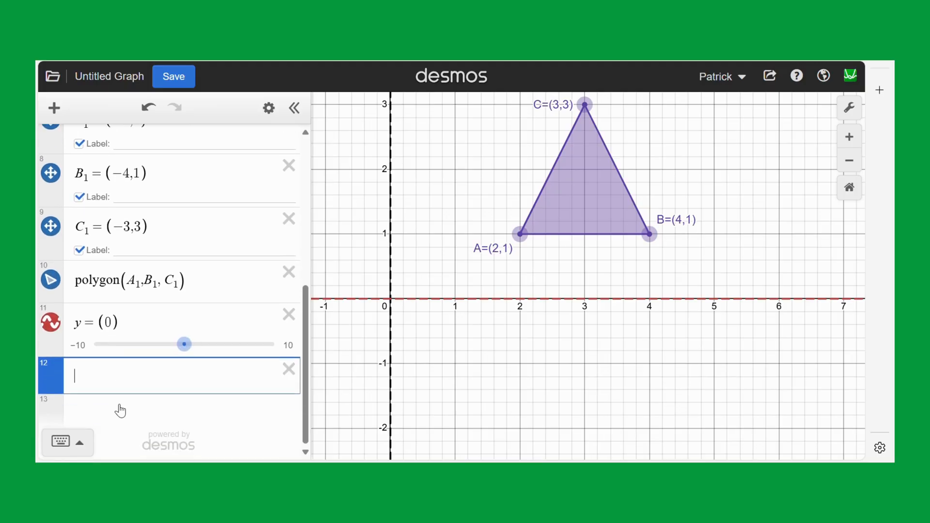
pyautogui.write('(x,')
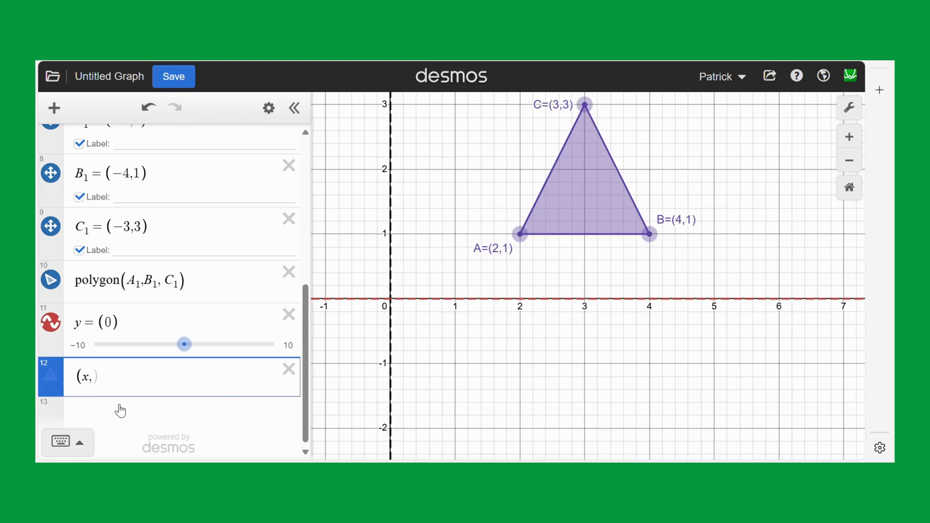
pyautogui.write('y')
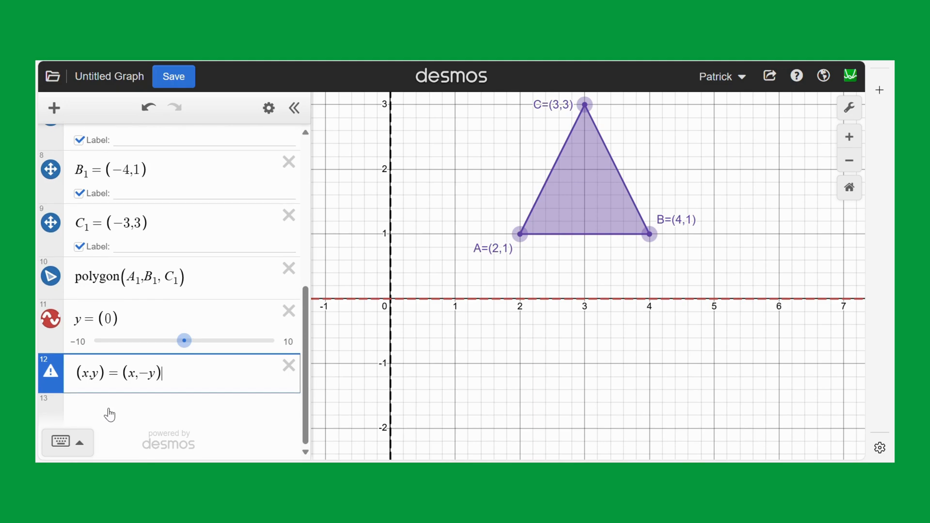
# Define the reflected point A_2 = (2,-1) below the rule and show its label as A2.
pyautogui.click(101, 403)
pyautogui.write('A_2')
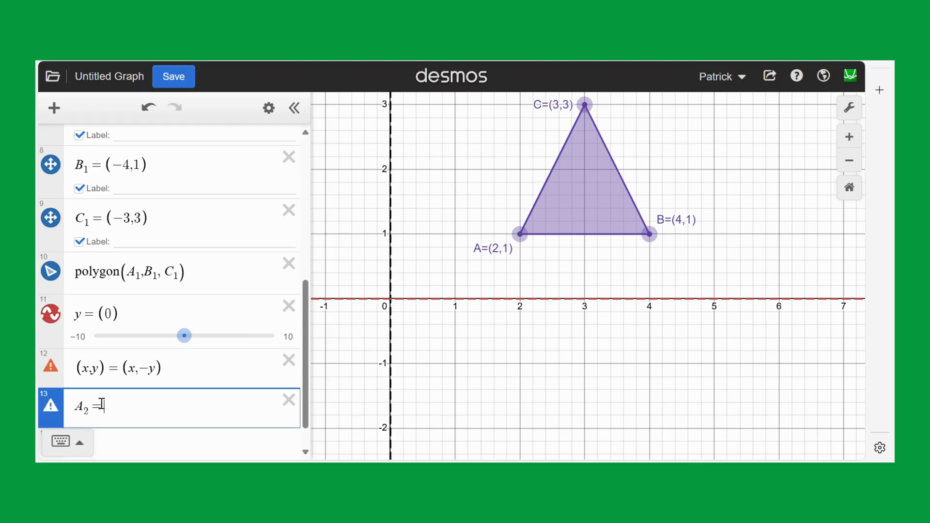
pyautogui.write('=(2')
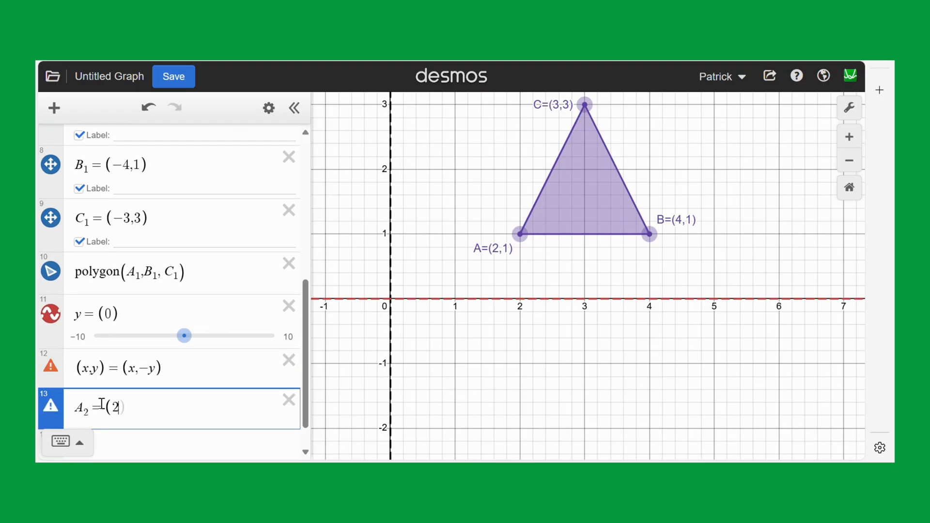
pyautogui.write(',-1')
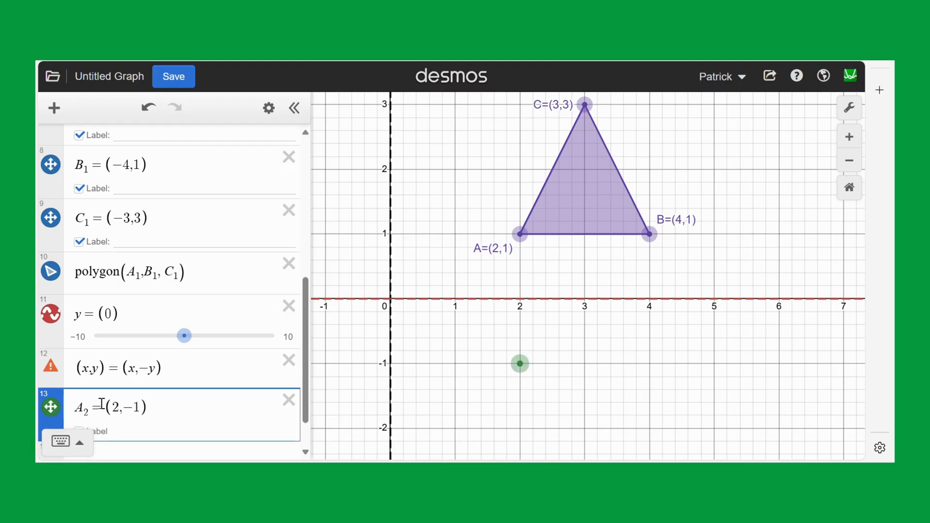
pyautogui.scroll(-1, 101, 405)
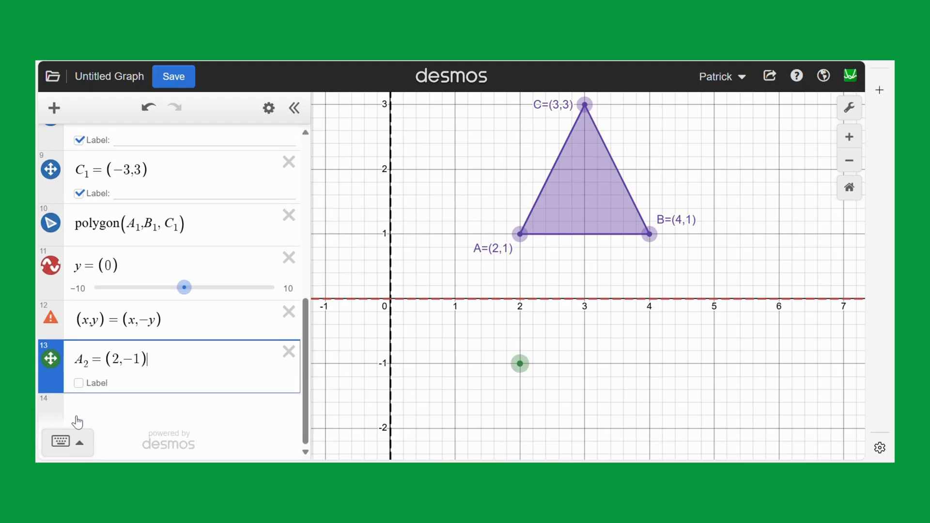
pyautogui.click(79, 383)
pyautogui.click(126, 380)
pyautogui.write('A2')
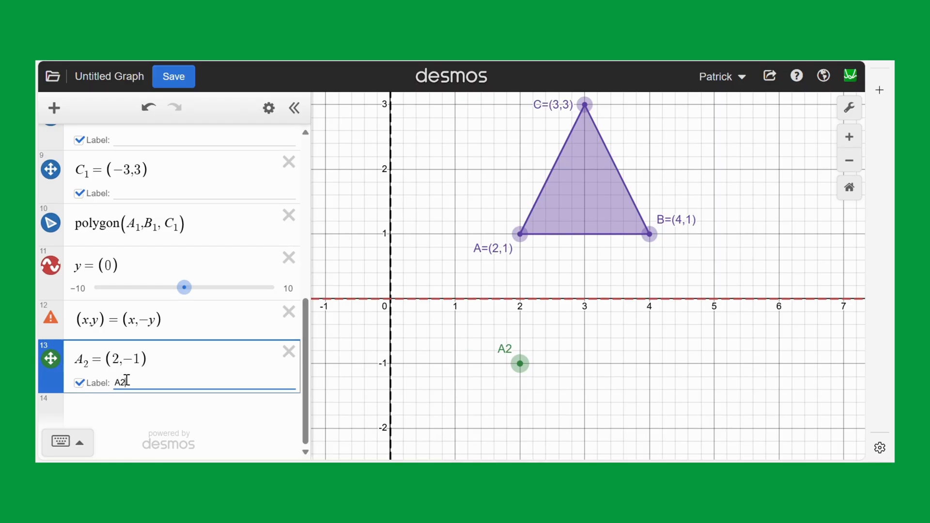
pyautogui.write('=')
pyautogui.press('BackSpace')
# Define the reflected point B_2 = (4,-1) below A_2 and show its label as B2.
pyautogui.click(107, 399)
pyautogui.write('B')
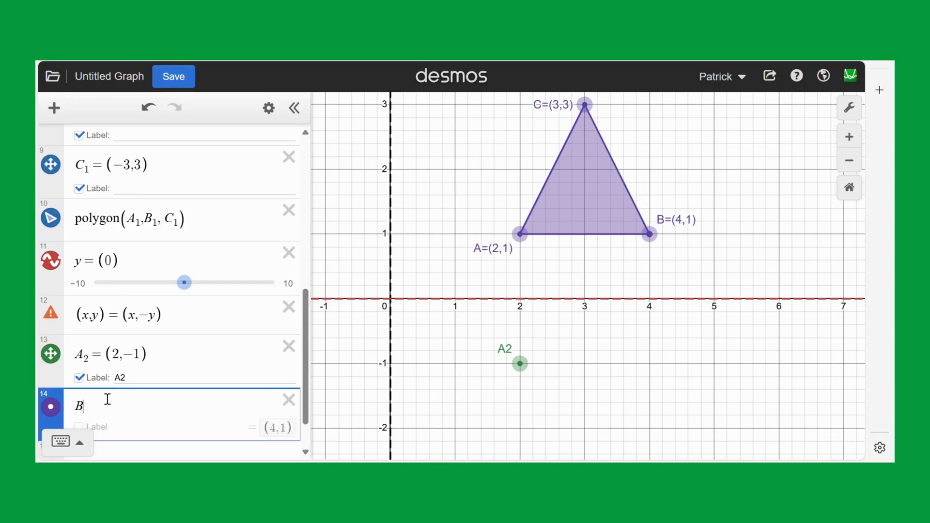
pyautogui.write('2=(')
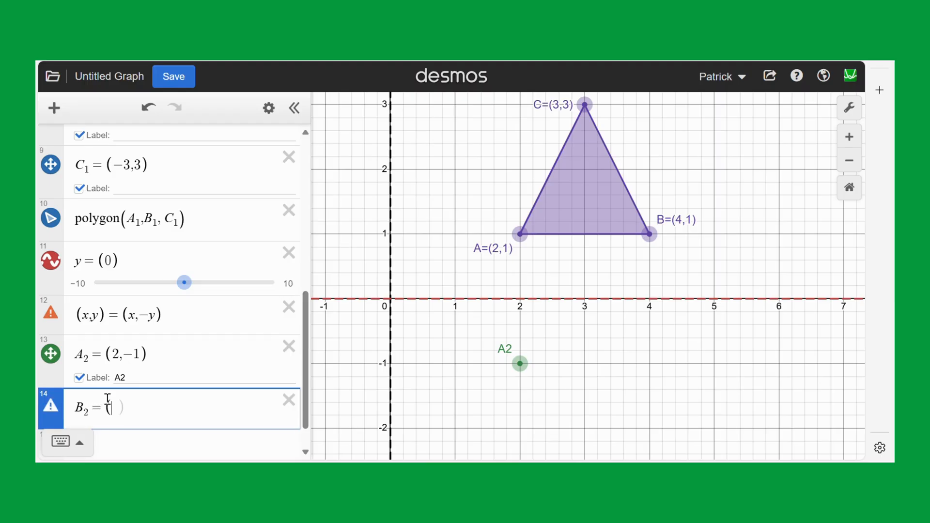
pyautogui.write('4')
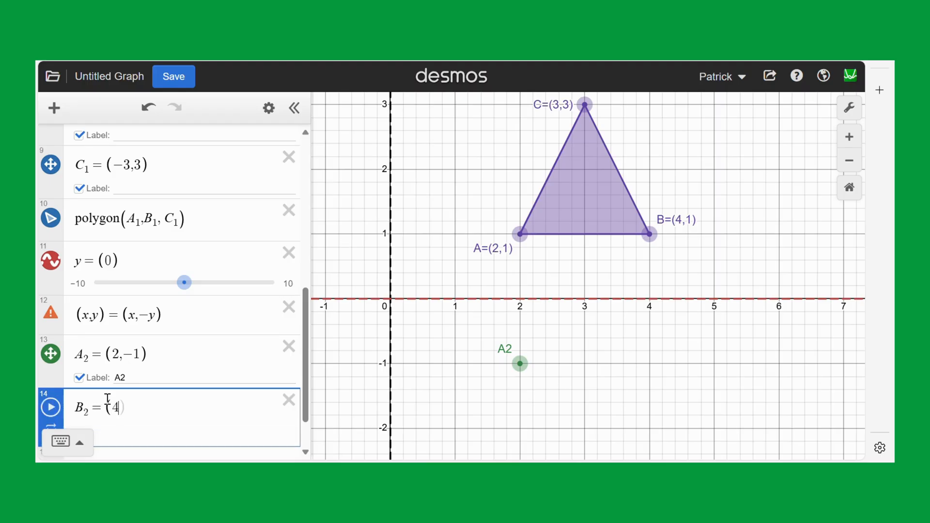
pyautogui.write(',-1')
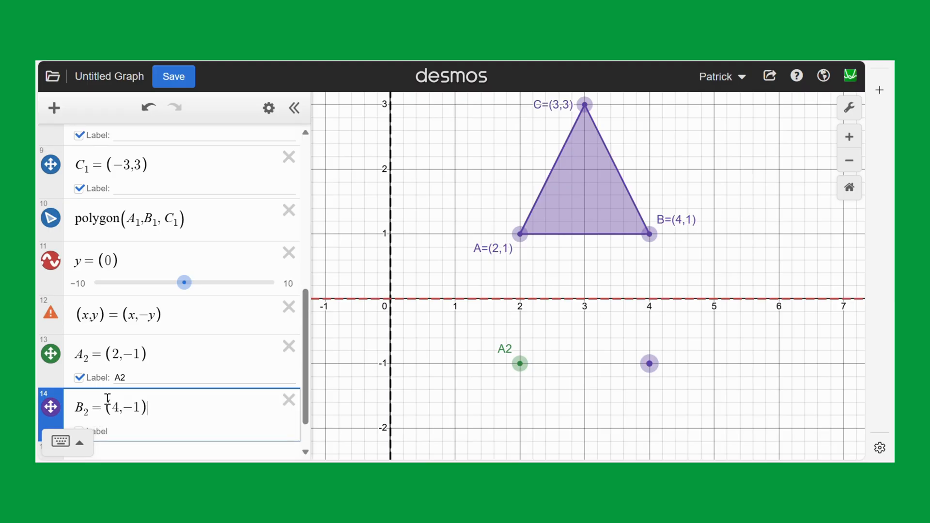
pyautogui.scroll(-1, 104, 402)
pyautogui.click(79, 382)
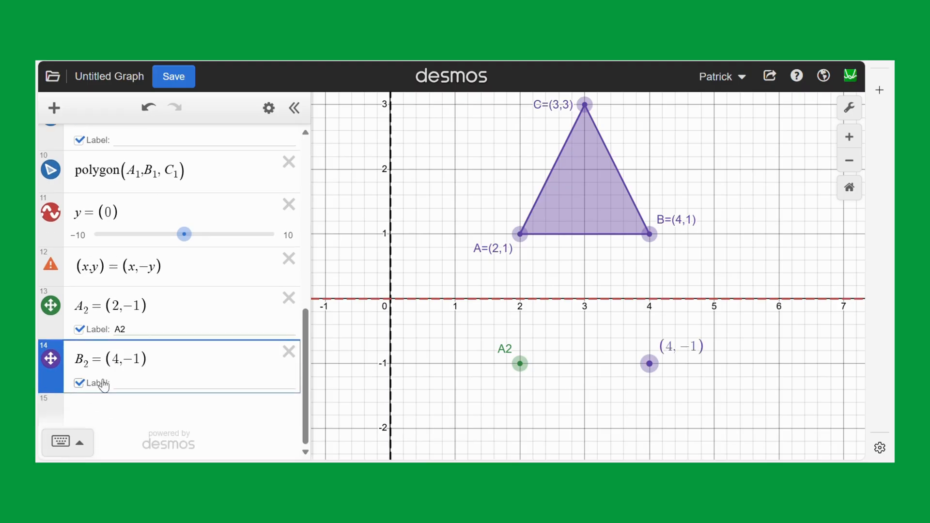
pyautogui.click(123, 382)
pyautogui.write('B2')
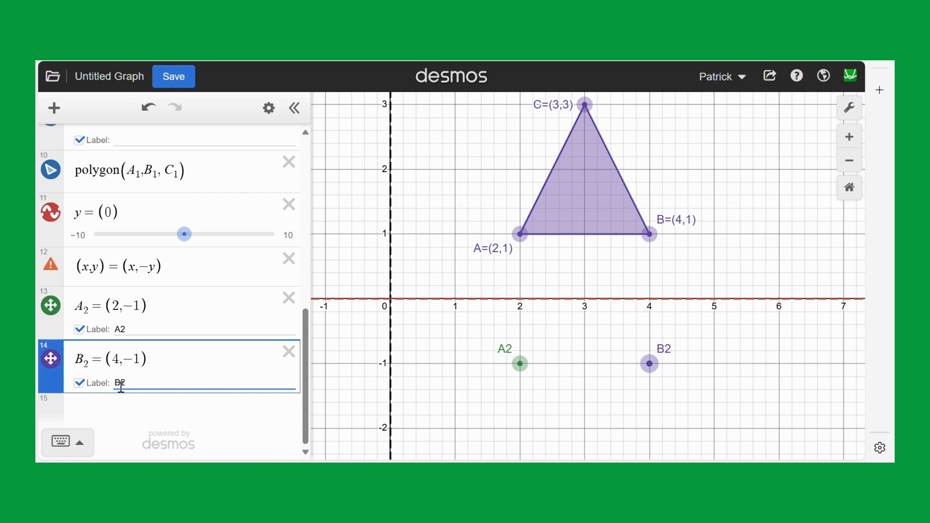
# Define the reflected point C_2 = (3,-3) below B_2 and show its label as C2.
pyautogui.click(102, 409)
pyautogui.write('C2')
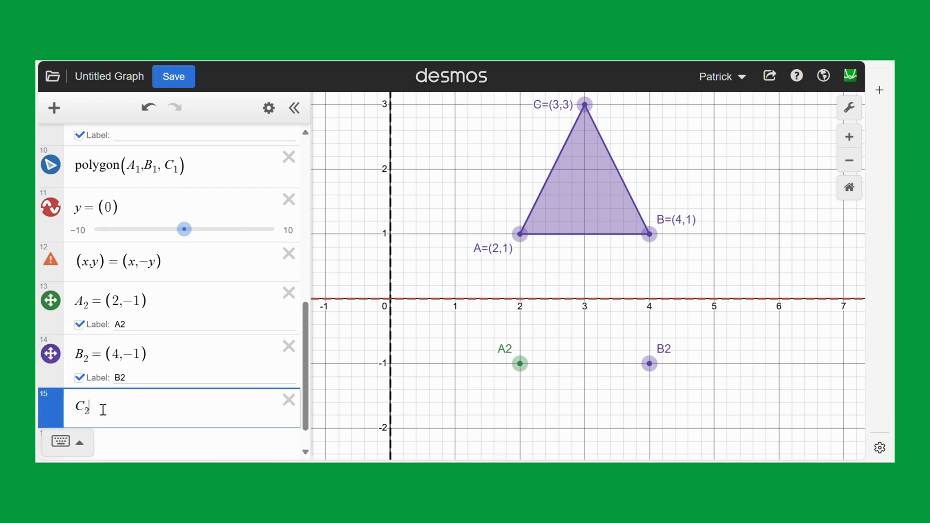
pyautogui.write('=(')
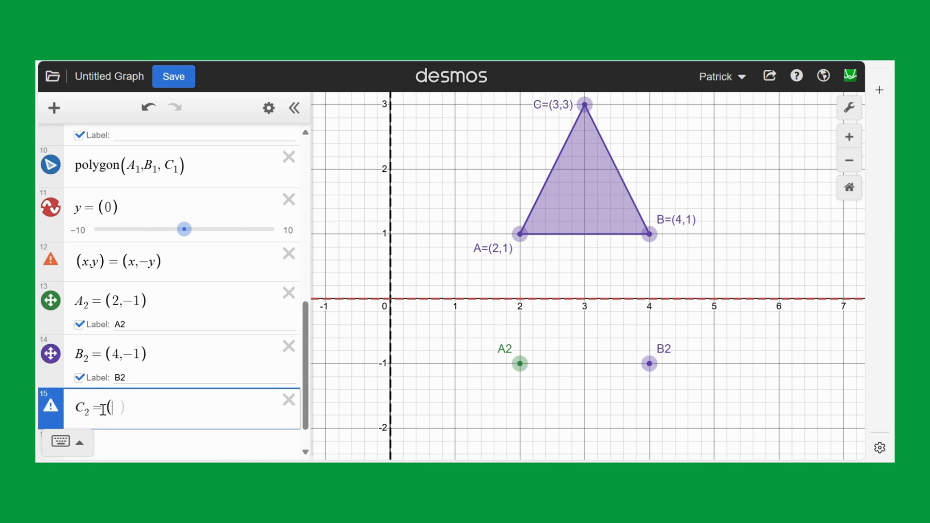
pyautogui.write('3,-1')
pyautogui.press('BackSpace')
pyautogui.write('2')
pyautogui.press('BackSpace')
pyautogui.write('3)')
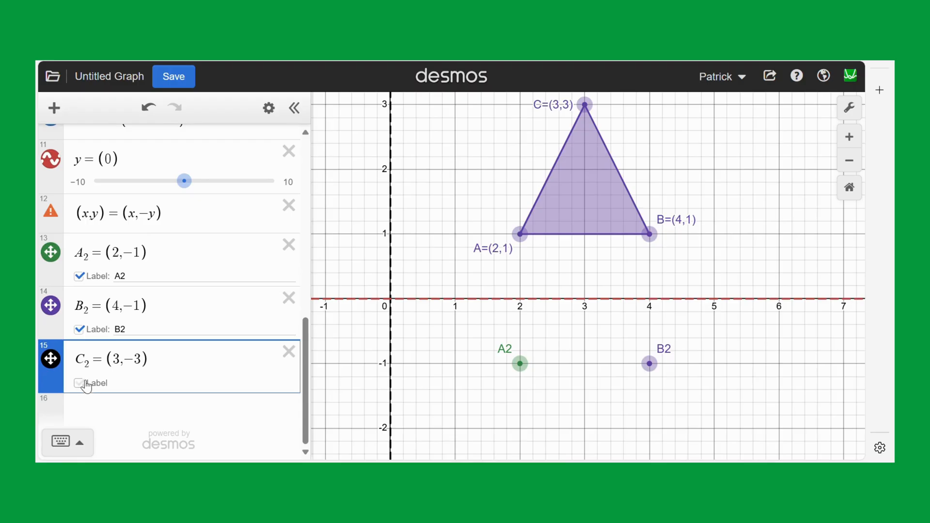
pyautogui.click(79, 383)
pyautogui.click(129, 382)
pyautogui.write('C2')
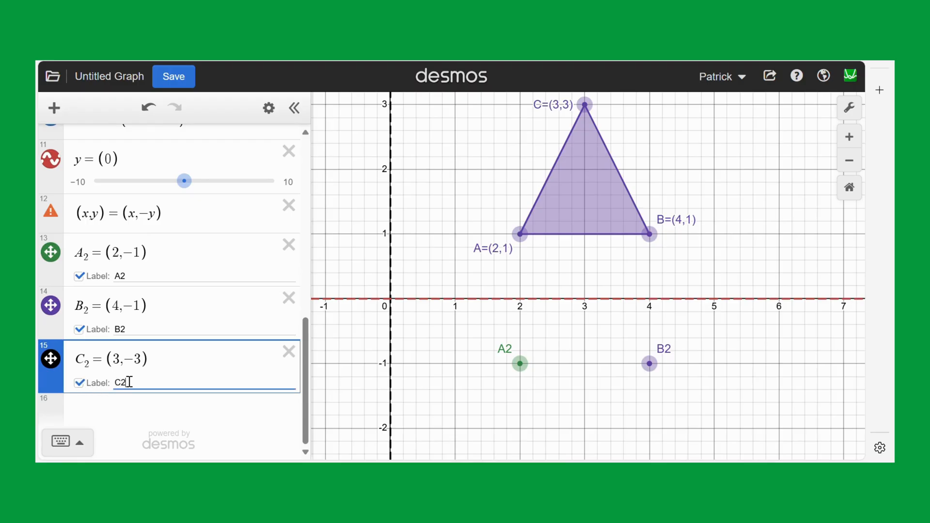
# Draw the triangle reflected across the x-axis with the expression polygon(A_2,B_2,C_2).
pyautogui.click(129, 414)
pyautogui.write('polyg')
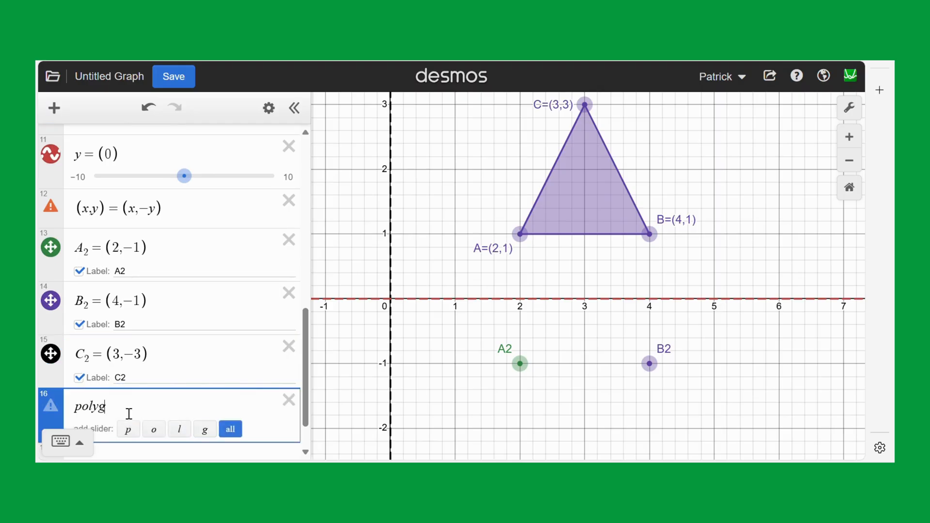
pyautogui.write('on(A')
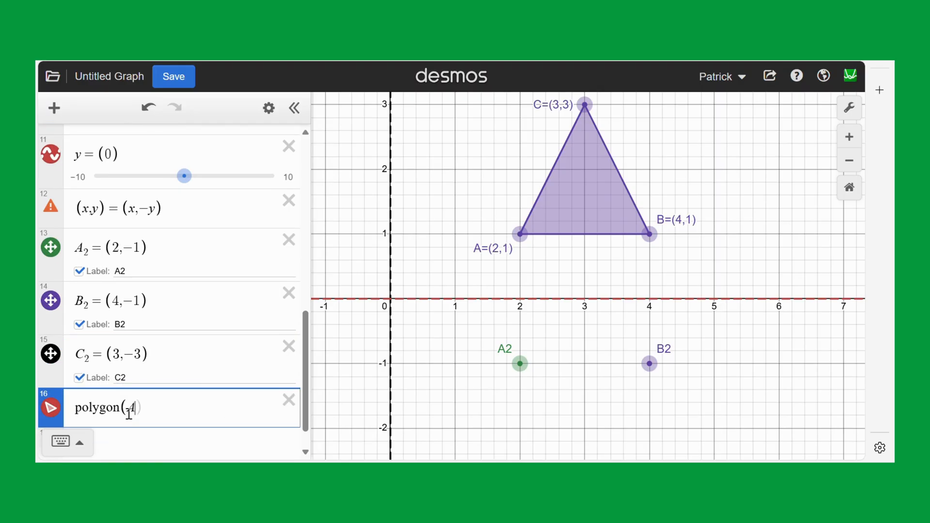
pyautogui.write('2,B2')
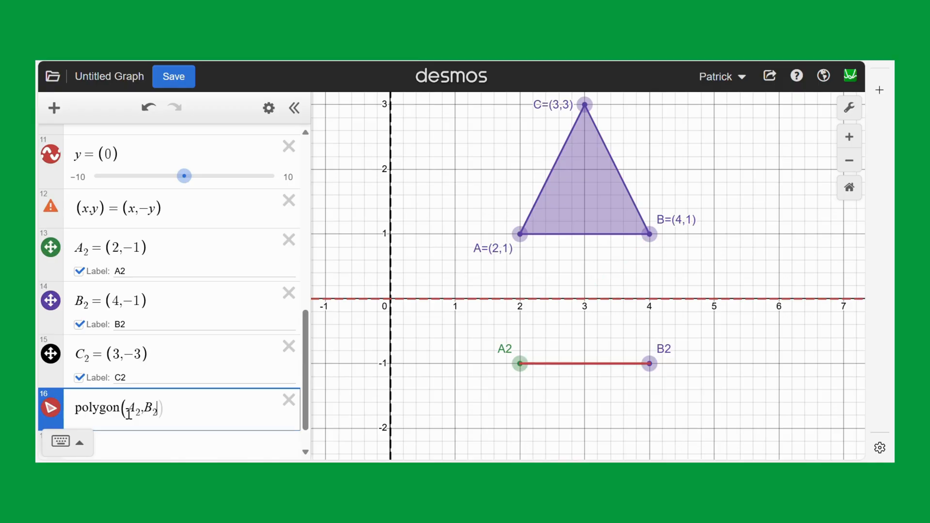
pyautogui.write(',C2')
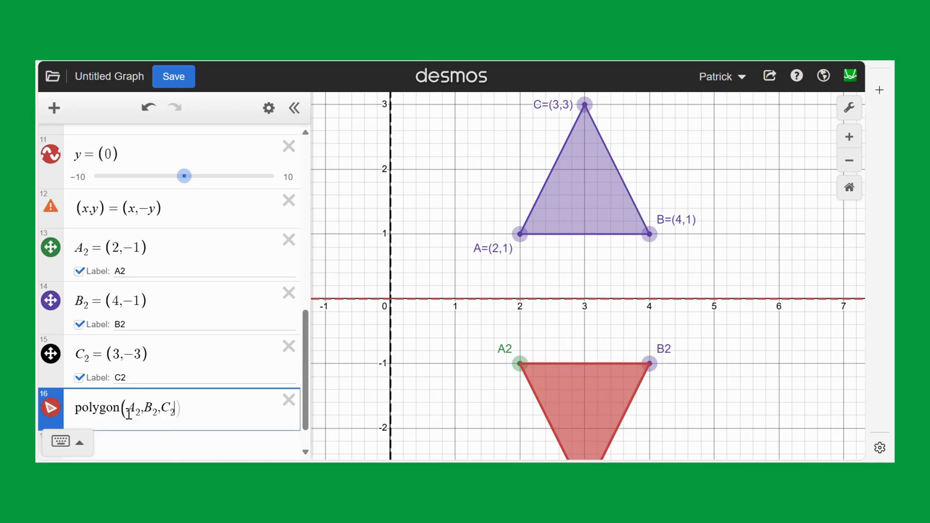
pyautogui.click(403, 348)
pyautogui.moveTo(402, 348); pyautogui.dragTo(408, 282)
pyautogui.scroll(-5, 408, 283)
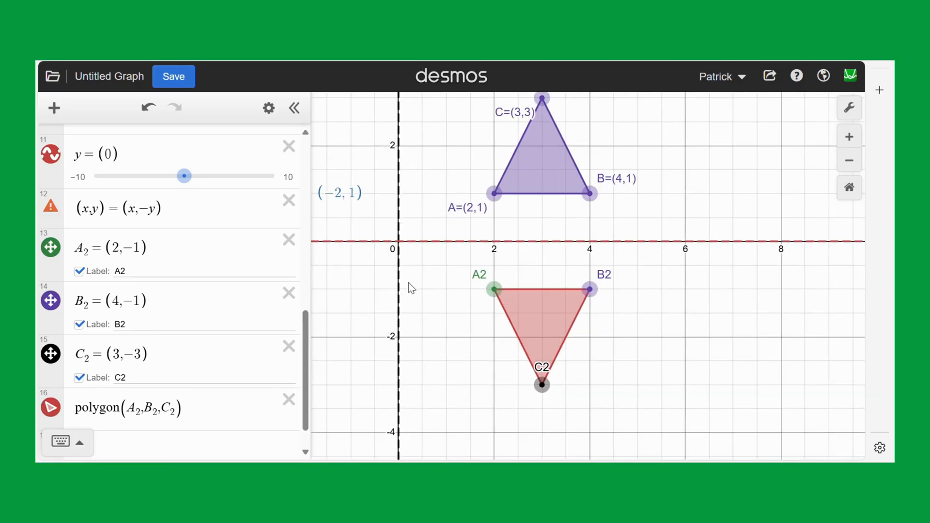
pyautogui.moveTo(435, 323); pyautogui.dragTo(418, 356)
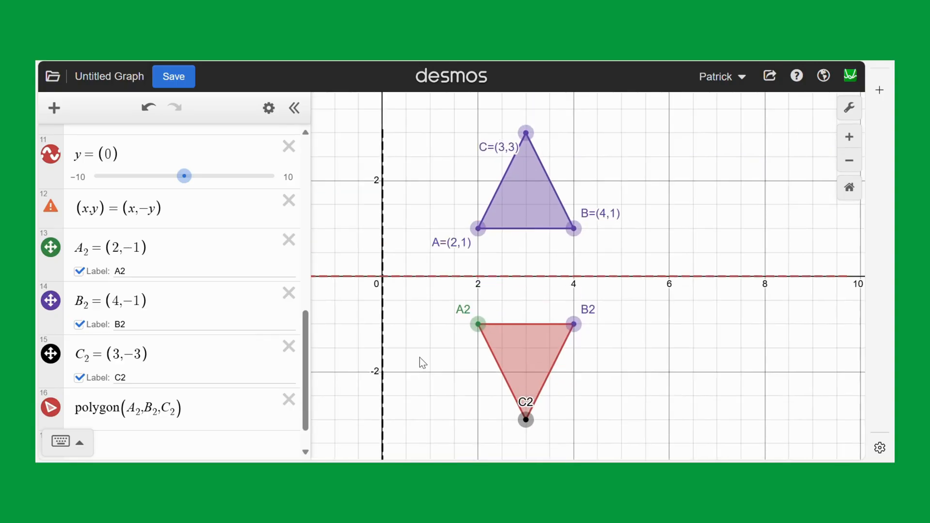
# Change the colour of points A_2, B_2 and C_2 to red to match their triangle.
pyautogui.click(268, 107)
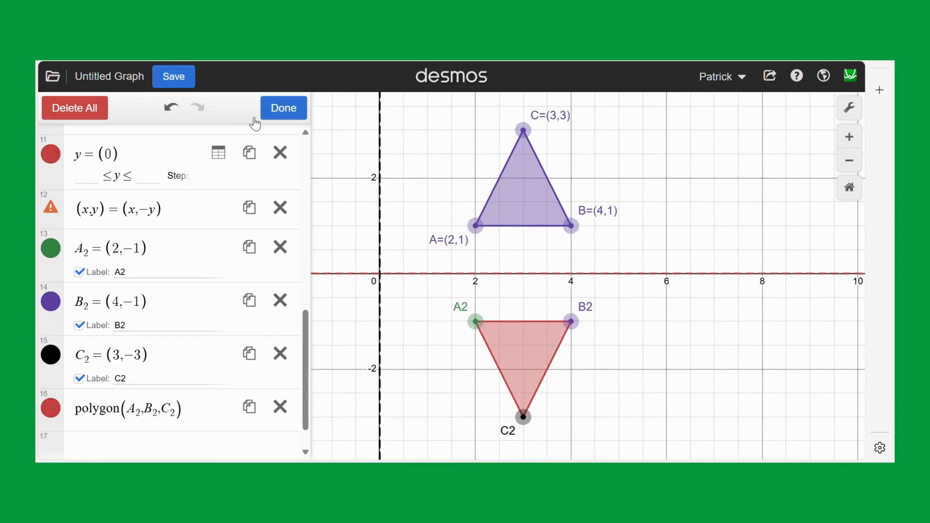
pyautogui.click(51, 257)
pyautogui.click(84, 247)
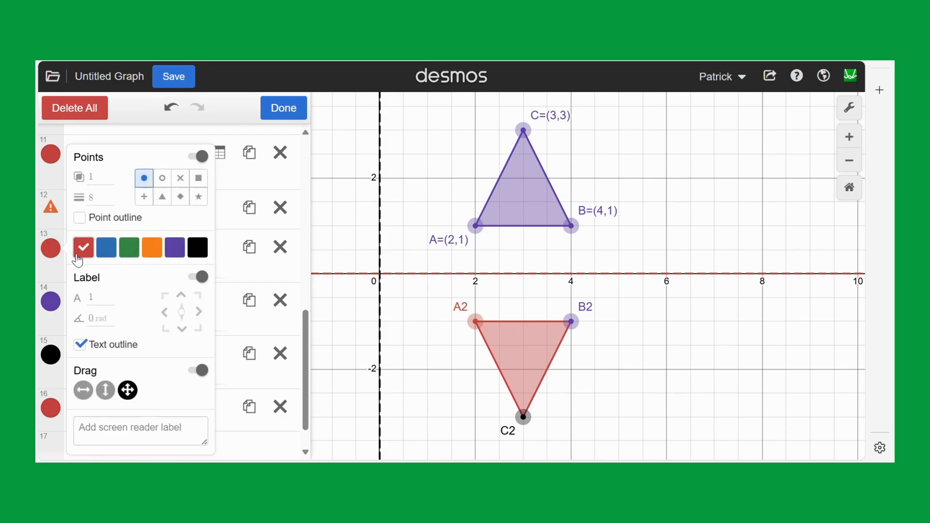
pyautogui.click(48, 304)
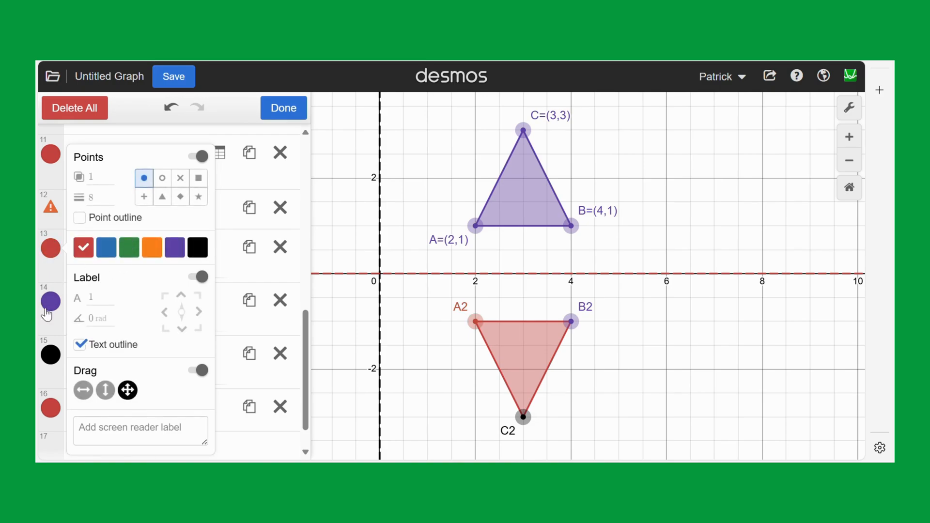
pyautogui.click(80, 254)
pyautogui.click(50, 363)
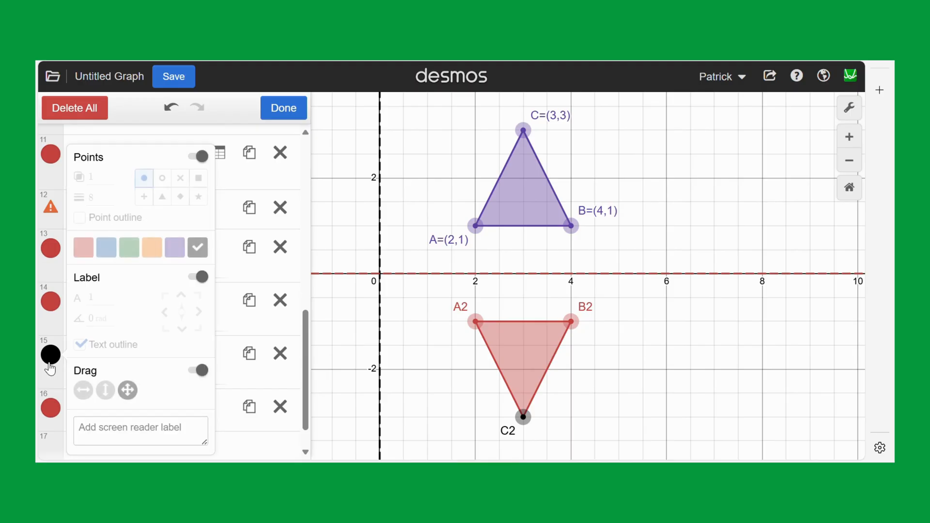
pyautogui.click(83, 249)
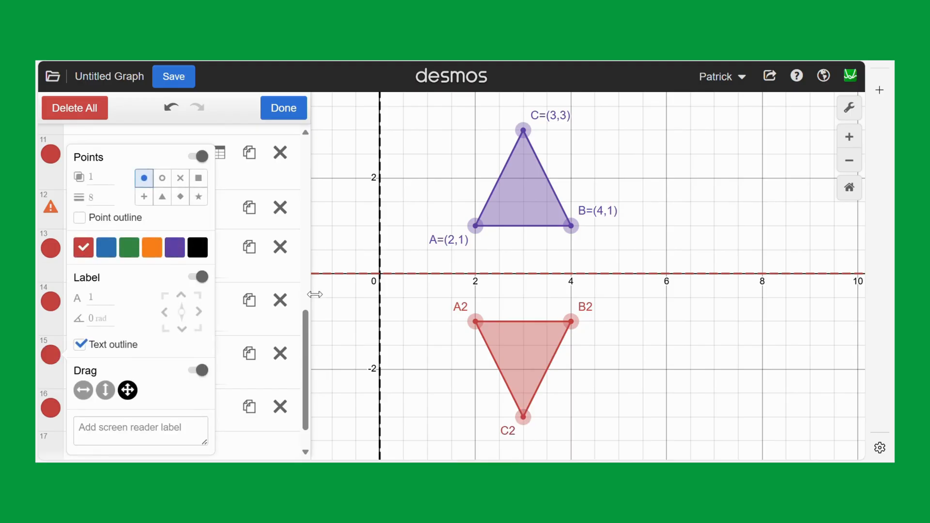
pyautogui.click(283, 108)
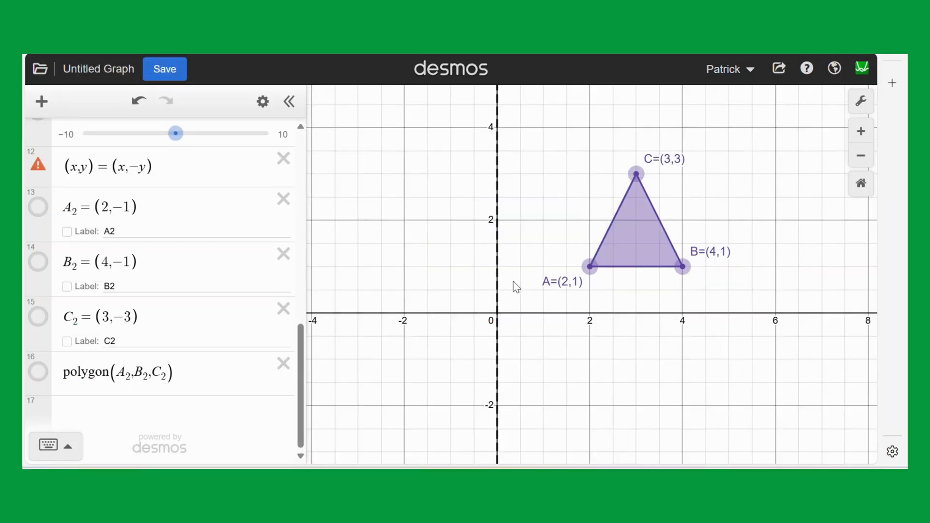
# Add the diagonal mirror line y = -x as a new expression below polygon(A_2,B_2,C_2).
pyautogui.moveTo(513, 282); pyautogui.dragTo(521, 268)
pyautogui.scroll(1, 103, 314)
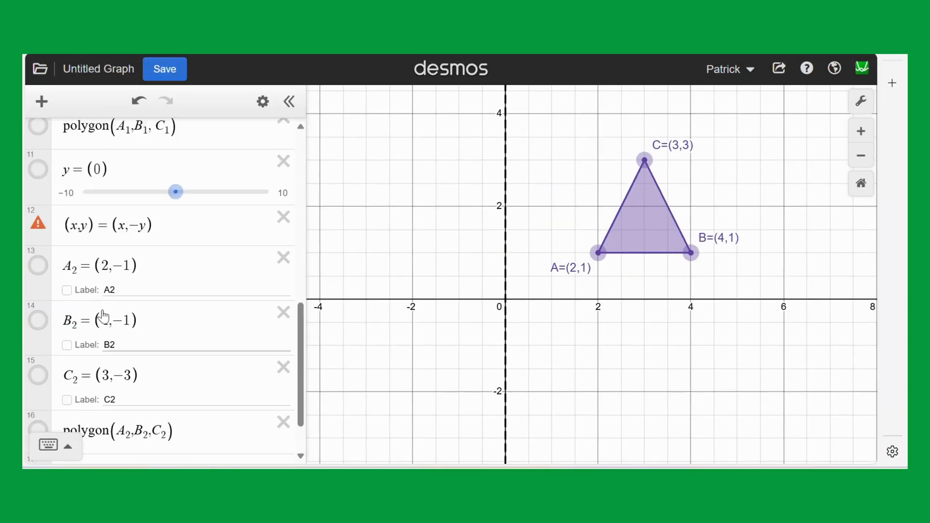
pyautogui.scroll(3, 103, 316)
pyautogui.scroll(-5, 104, 312)
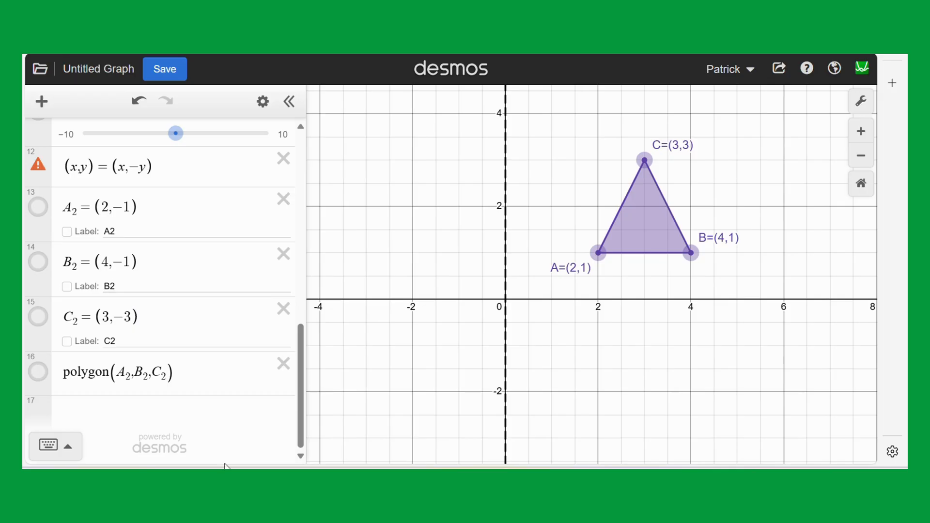
pyautogui.click(121, 406)
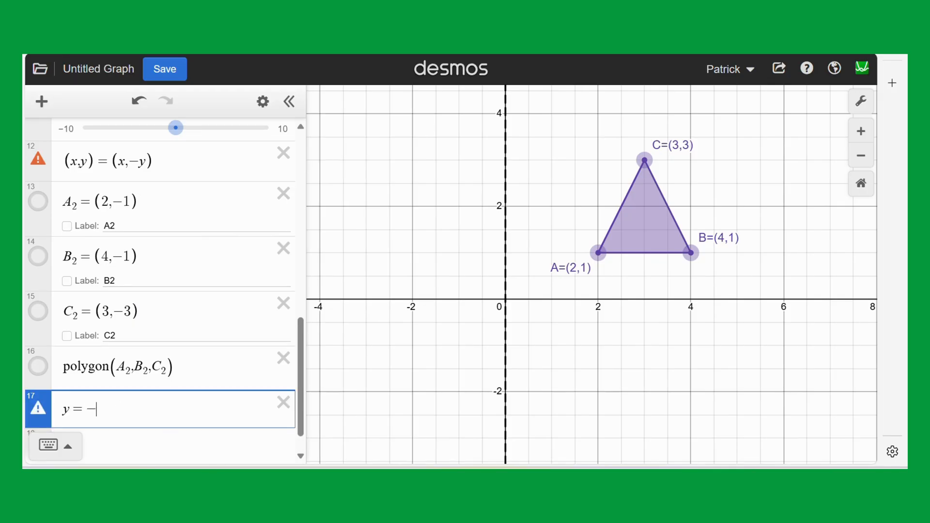
pyautogui.write('y=-x')
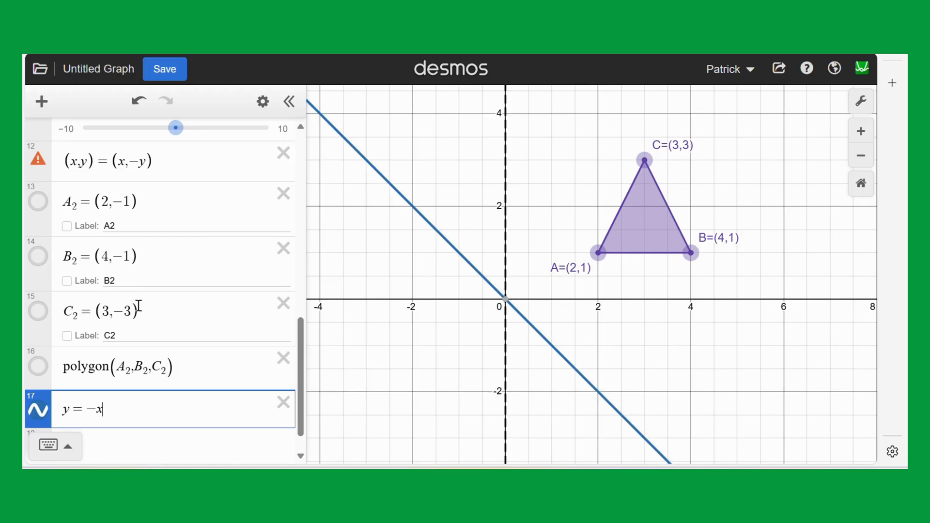
# Change the line style of the mirror line y = -x to dashed.
pyautogui.click(263, 102)
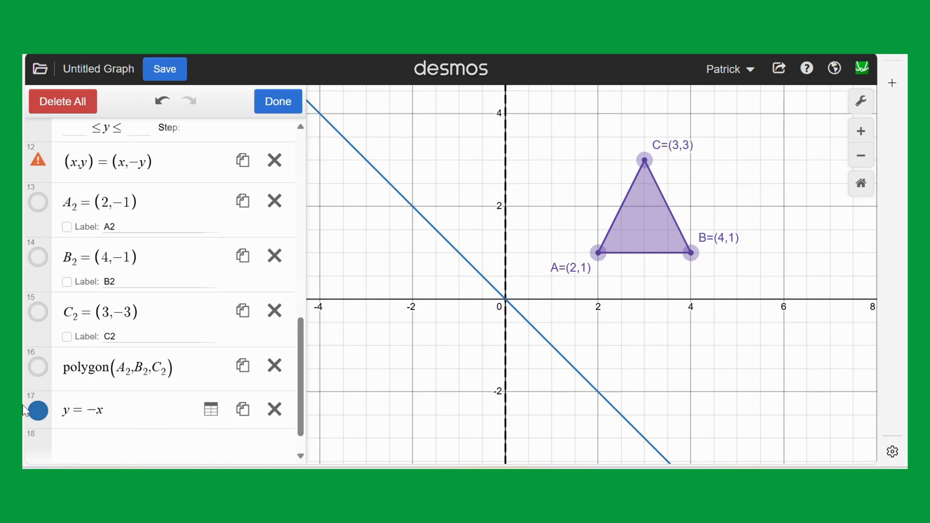
pyautogui.click(39, 411)
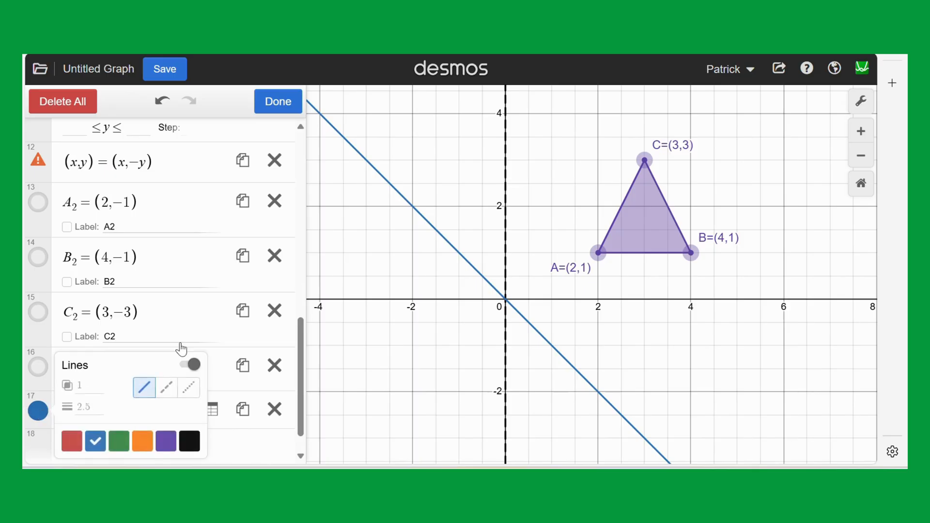
pyautogui.click(167, 387)
pyautogui.moveTo(434, 344); pyautogui.dragTo(471, 312)
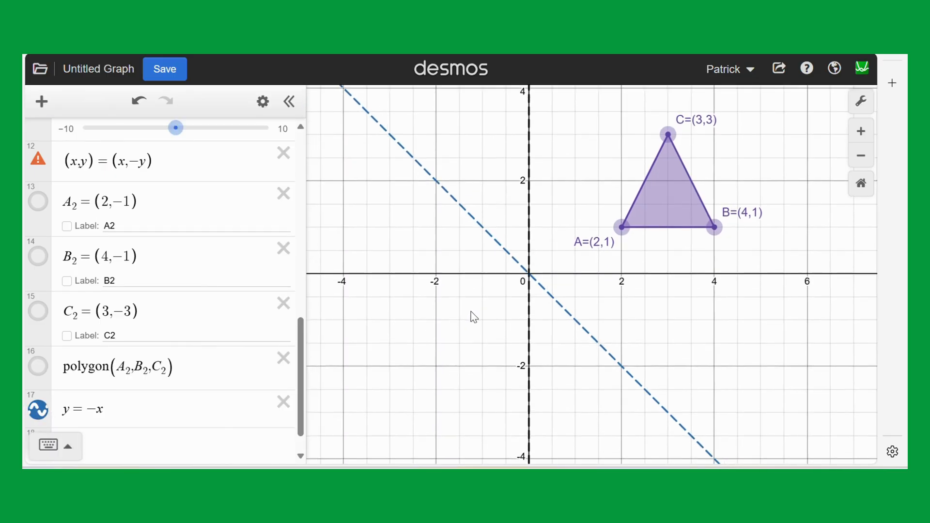
# Add the coordinate rule (x,y) = (-y,-x) as a new expression below y = -x.
pyautogui.scroll(-1, 136, 390)
pyautogui.click(105, 404)
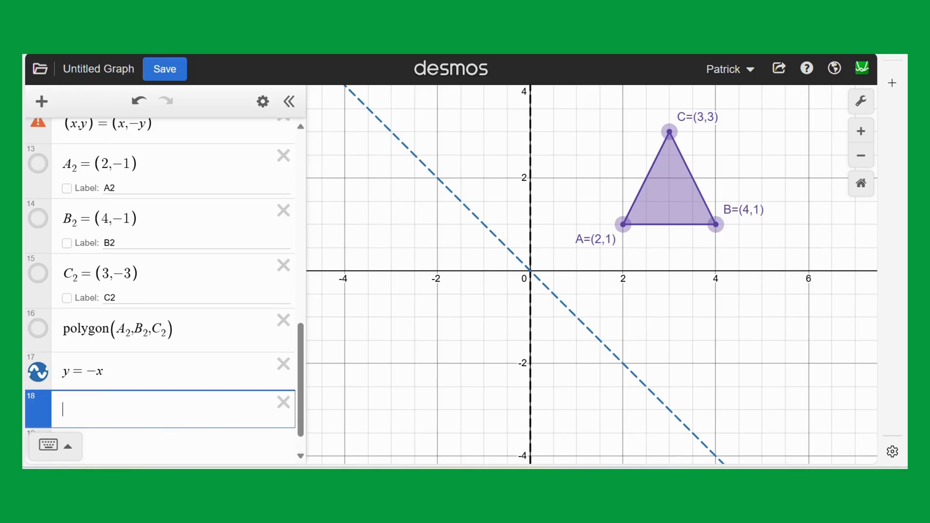
pyautogui.write('(x,')
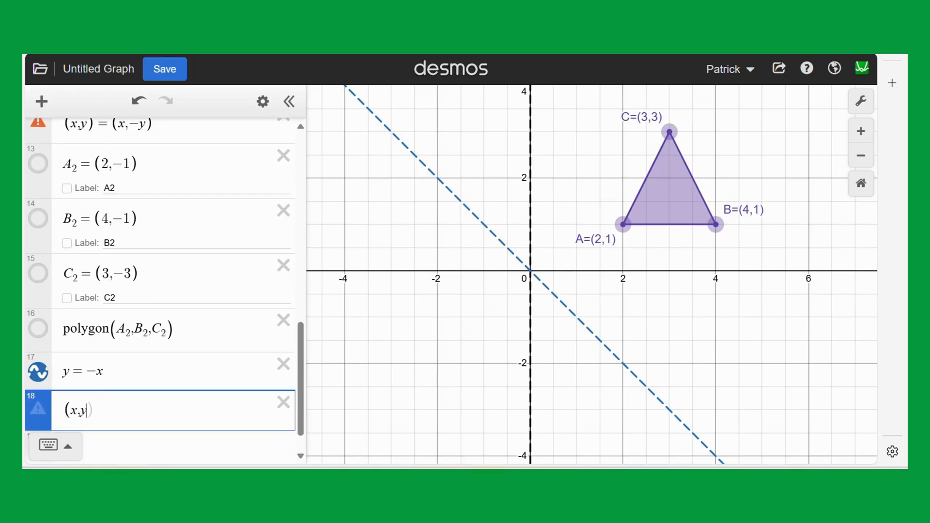
pyautogui.write('y)=(-y')
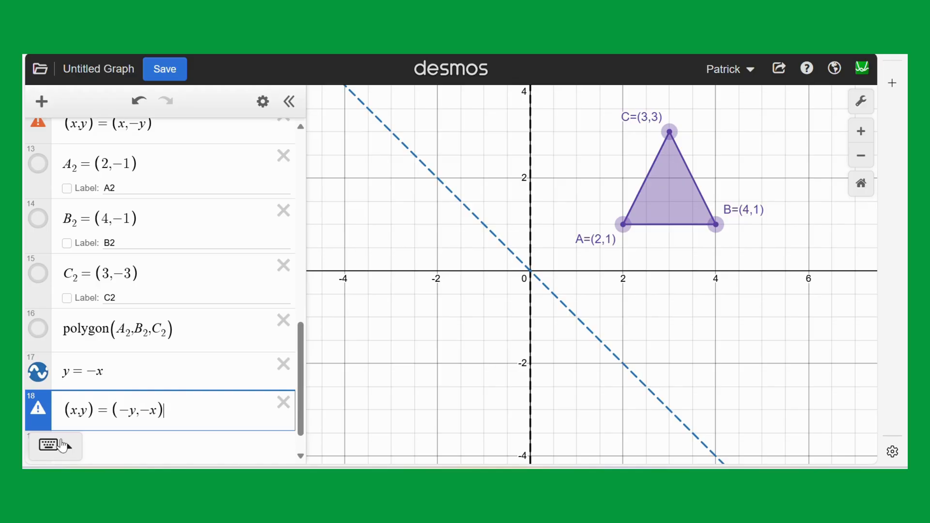
# Define the reflected point A_3 = (-1,-2) below the coordinate rule and show its label as A3.
pyautogui.scroll(-1, 156, 326)
pyautogui.click(170, 416)
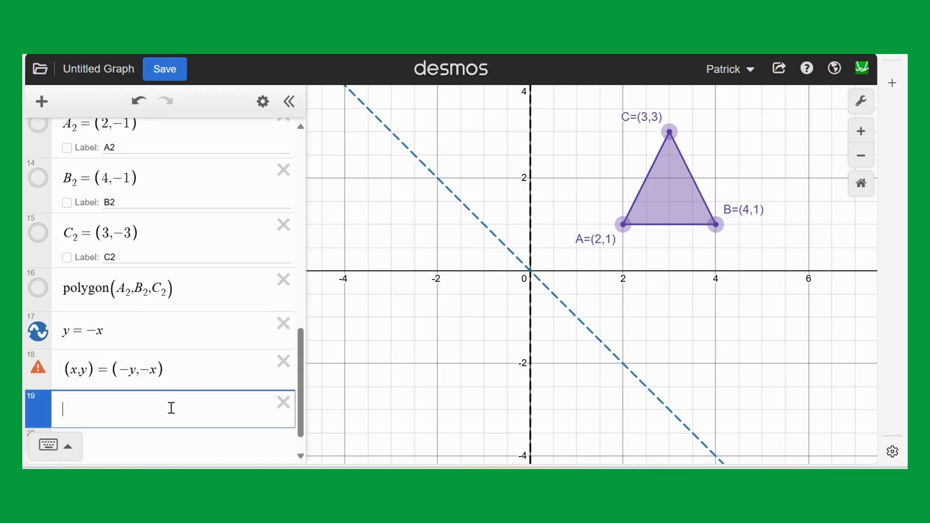
pyautogui.scroll(-1, 171, 405)
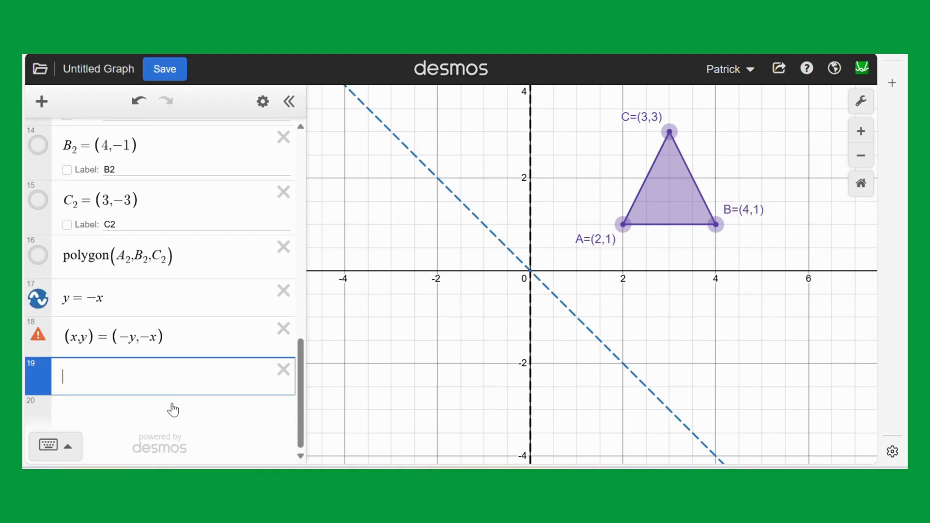
pyautogui.write('A3=')
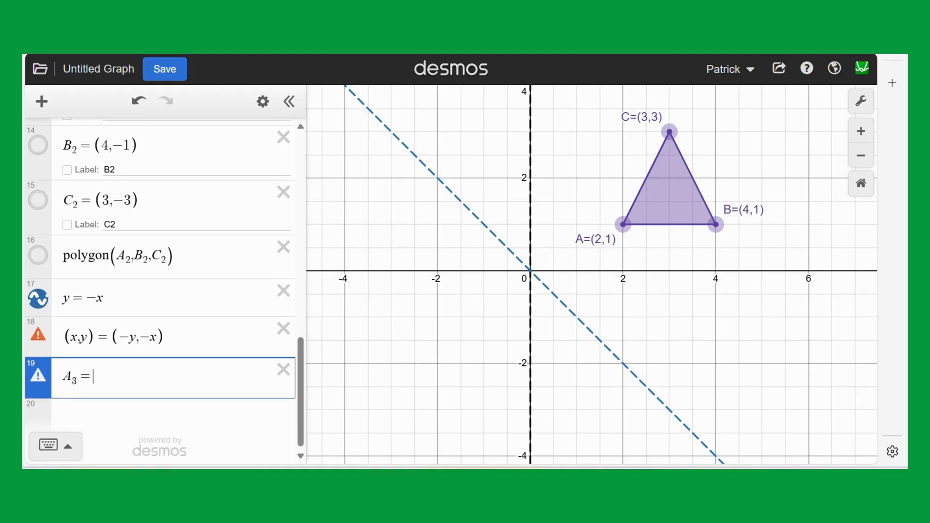
pyautogui.write('(')
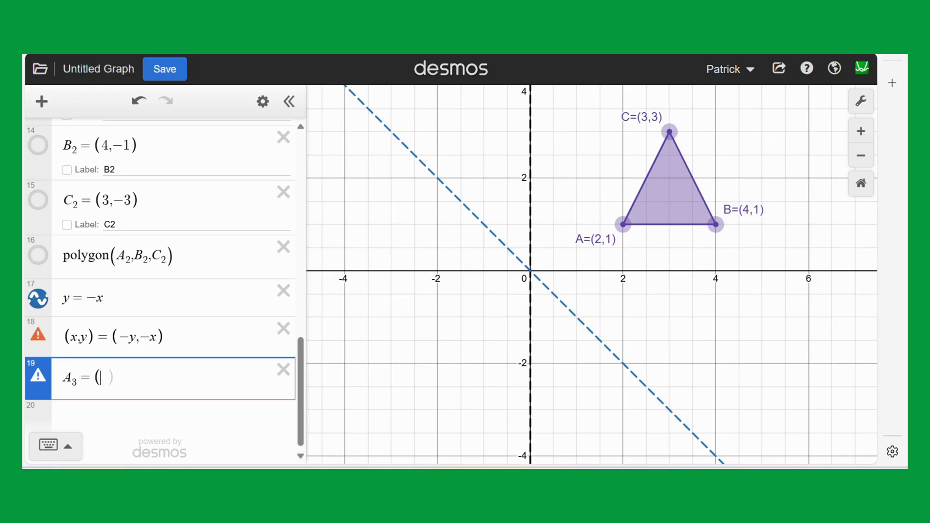
pyautogui.write('-1')
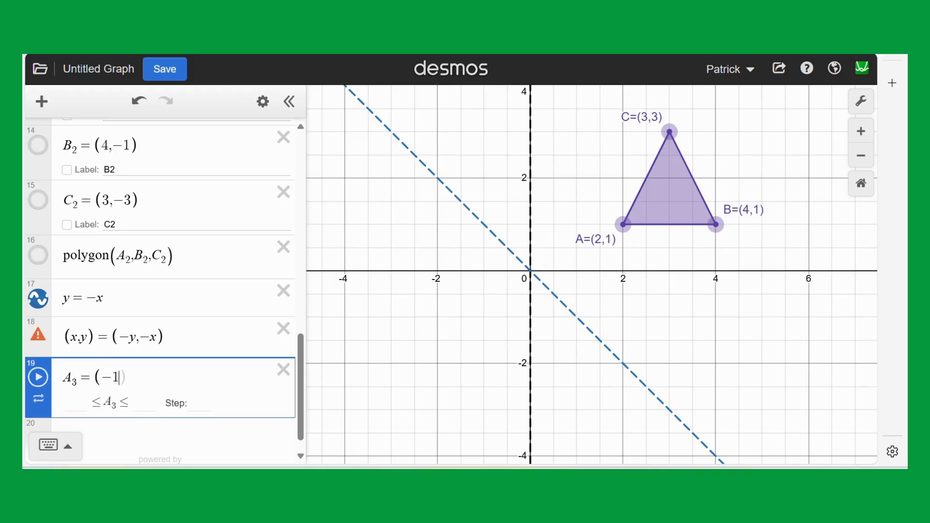
pyautogui.write(',-2')
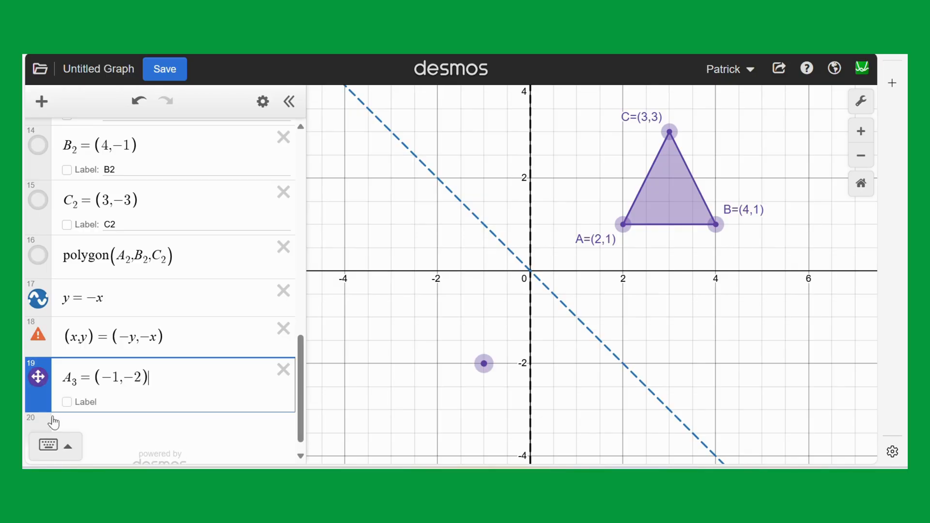
pyautogui.click(73, 402)
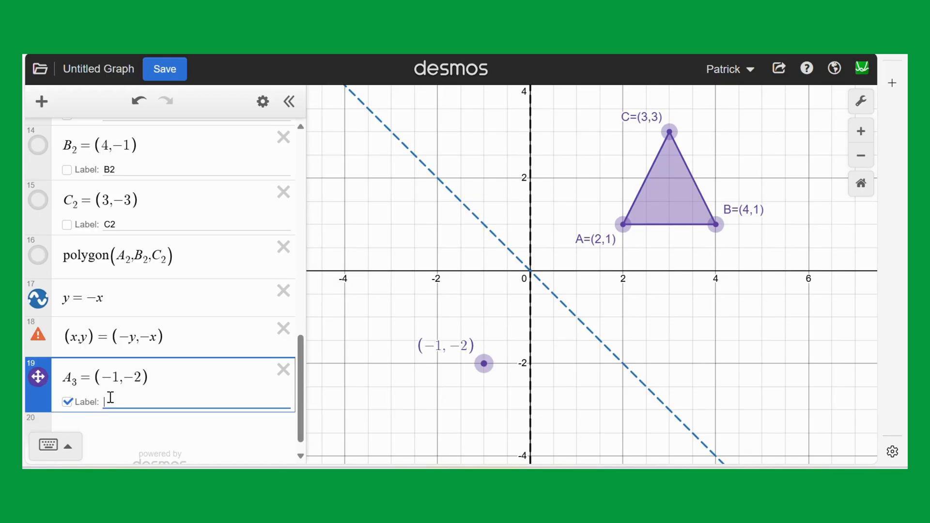
pyautogui.write('A3')
# Define the reflected point B_3 = (-1,-4) below A_3 and show its label as B3.
pyautogui.scroll(-1, 101, 402)
pyautogui.click(94, 408)
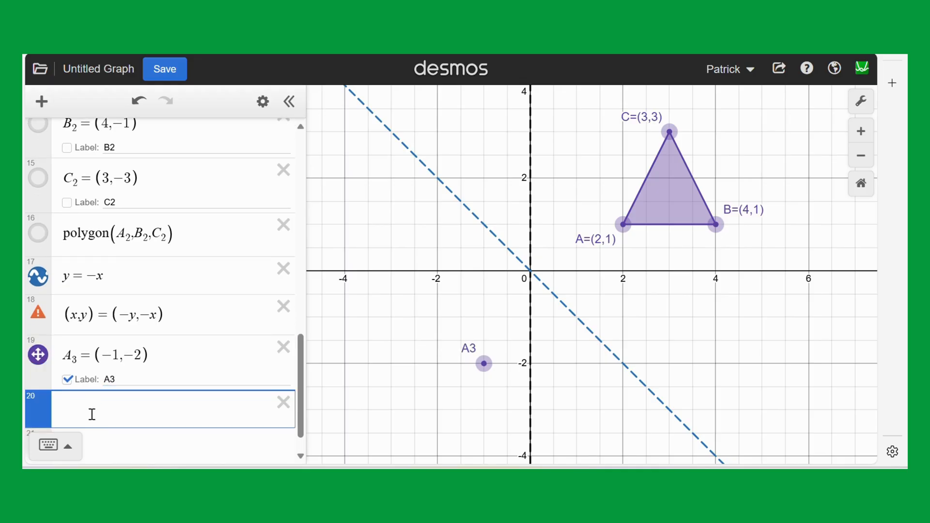
pyautogui.write('B_3')
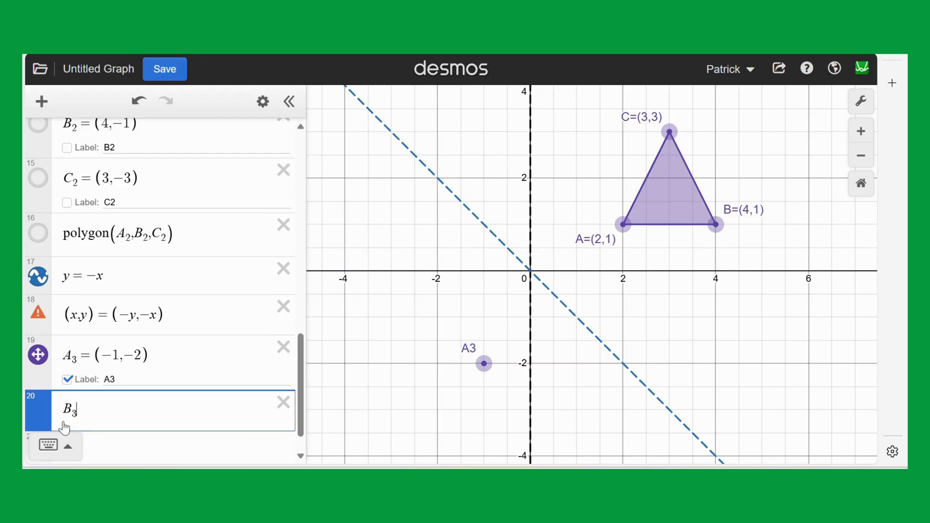
pyautogui.write('=(-1')
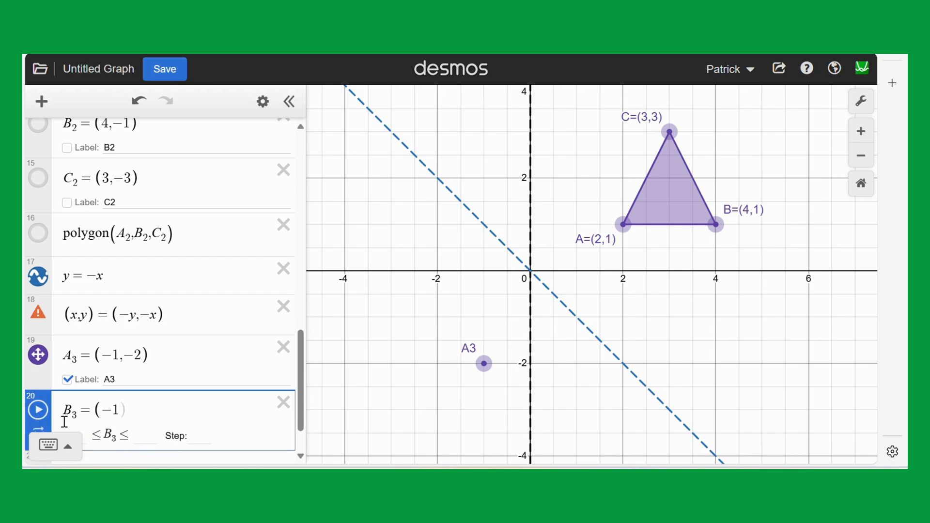
pyautogui.write(',-4')
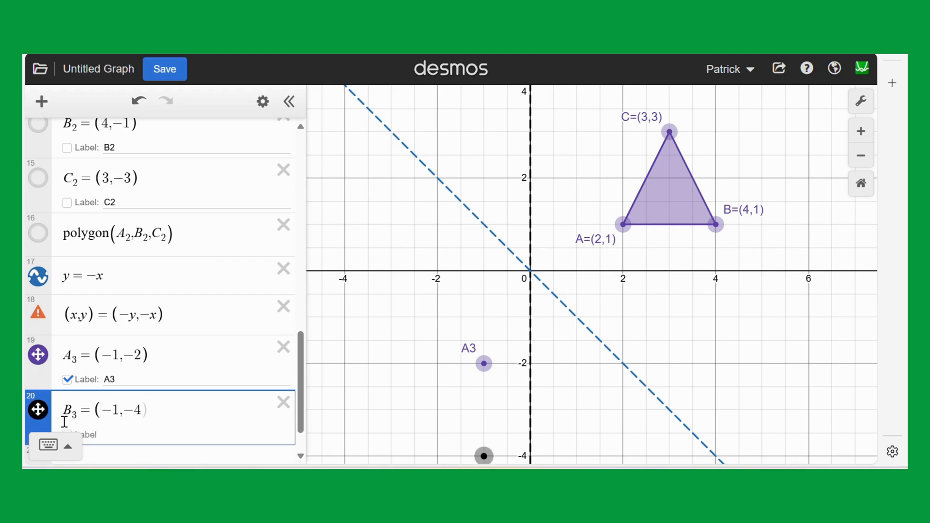
pyautogui.scroll(-1, 158, 379)
pyautogui.click(67, 384)
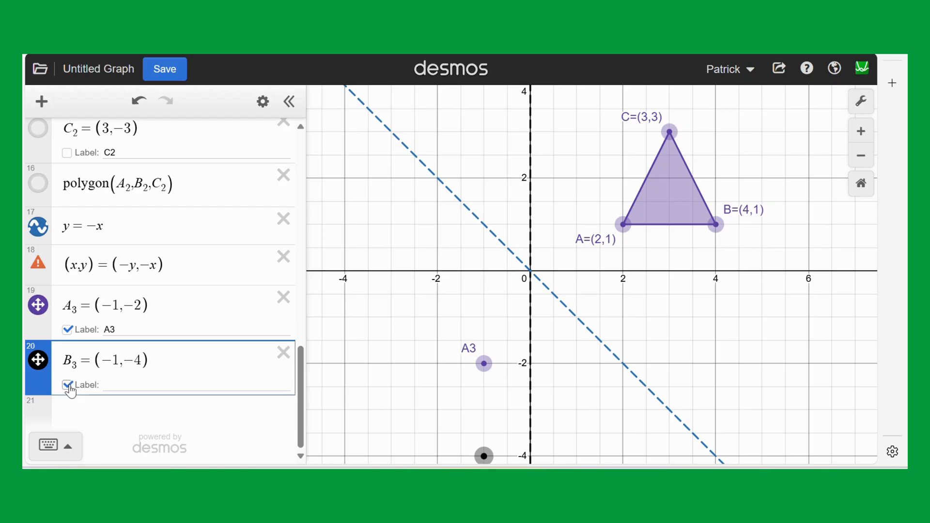
pyautogui.click(112, 384)
pyautogui.write('B3')
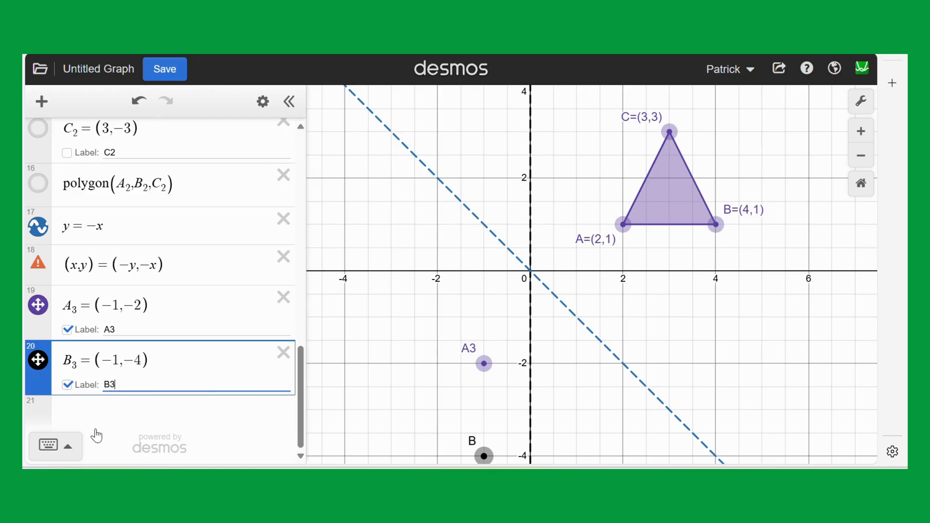
# Define the reflected point C_3 = (-3,-3) below B_3 and show its label as C3.
pyautogui.click(87, 409)
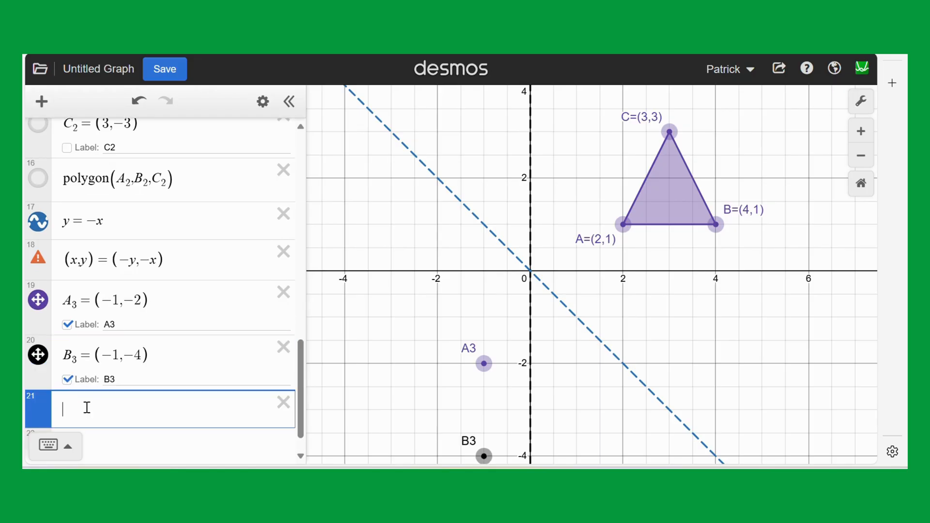
pyautogui.write('C_3')
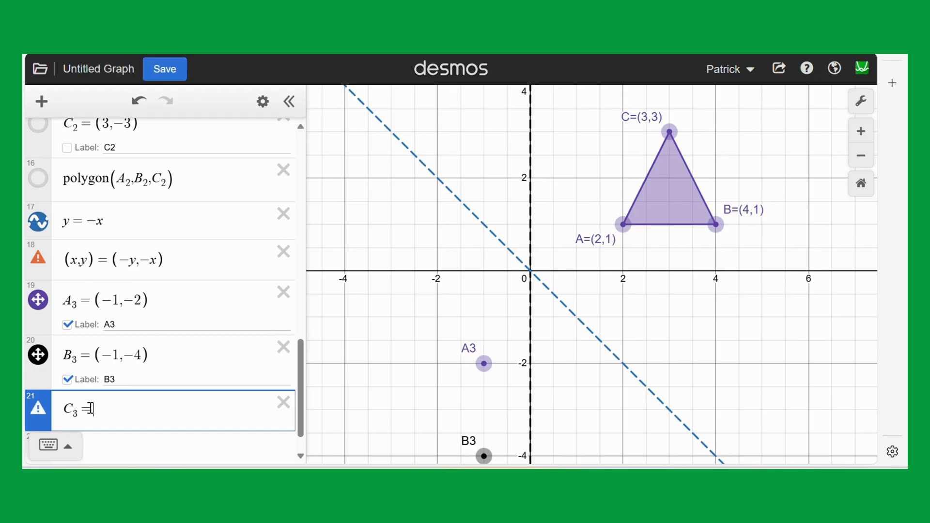
pyautogui.write('=(')
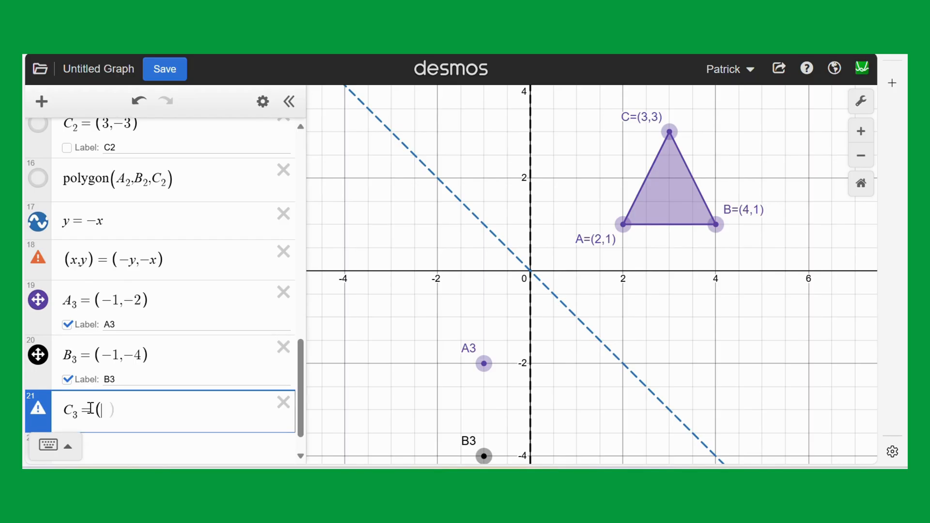
pyautogui.write('-3,-3')
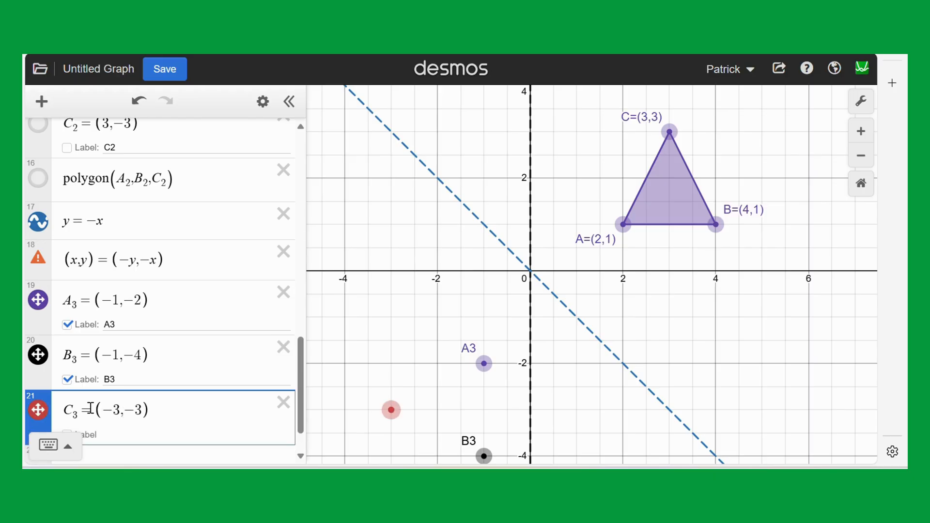
pyautogui.scroll(-1, 99, 408)
pyautogui.click(69, 385)
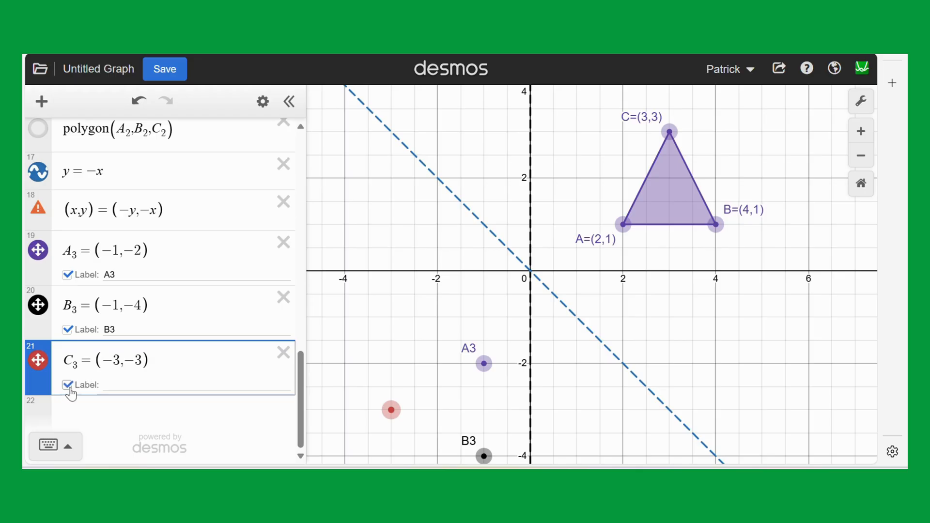
pyautogui.click(125, 384)
pyautogui.write('C3')
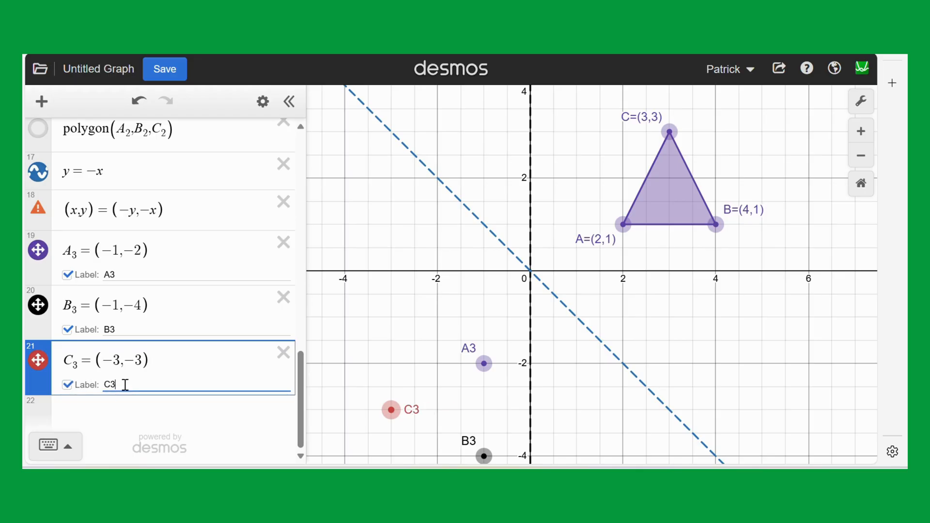
# Draw the triangle reflected across y = -x with the expression polygon(A_3,B_3,C_3).
pyautogui.click(92, 404)
pyautogui.write('p')
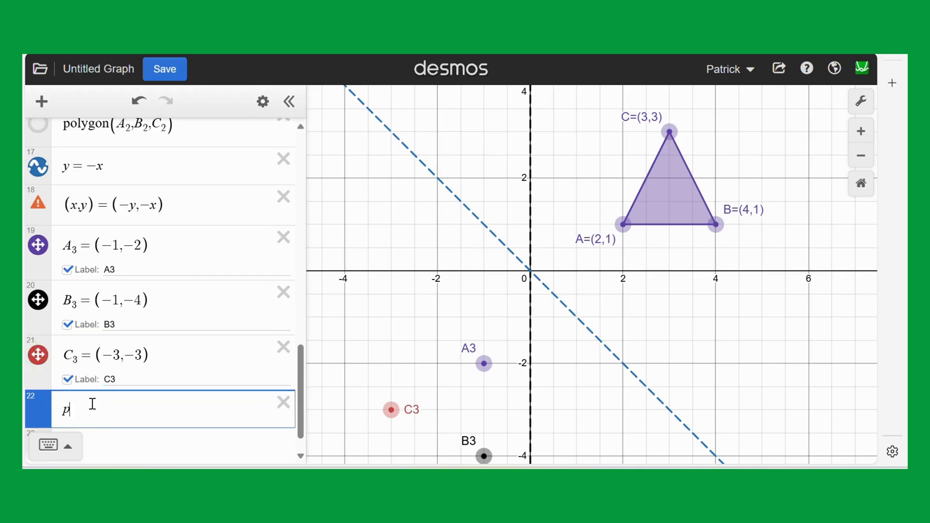
pyautogui.write('olygon(')
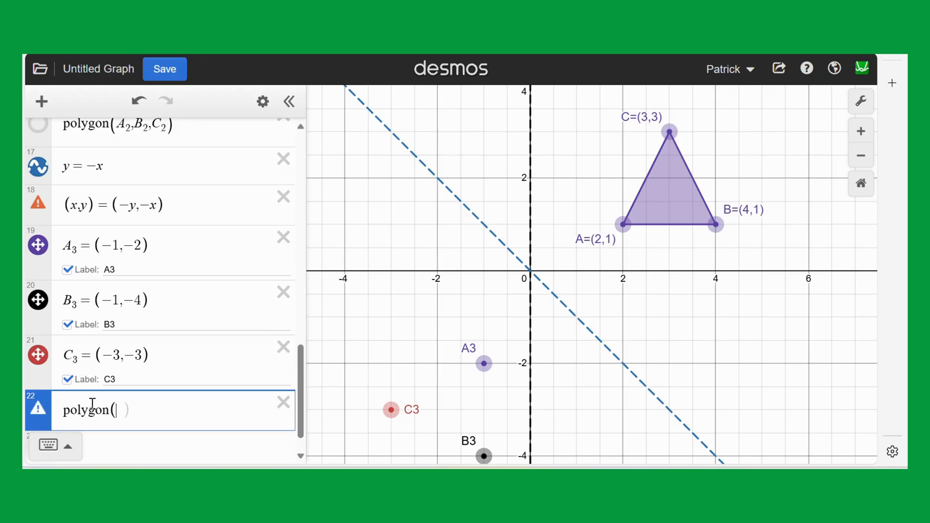
pyautogui.write('A3,B3')
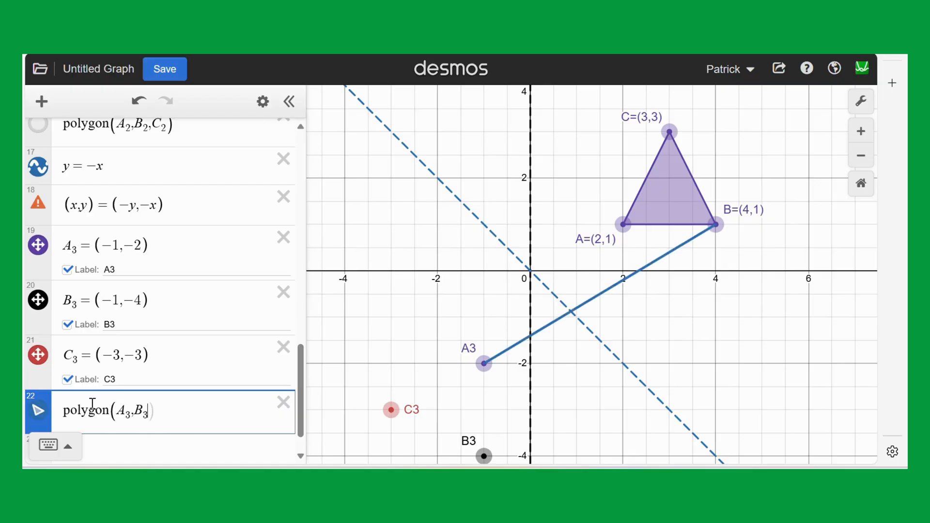
pyautogui.write(',C3')
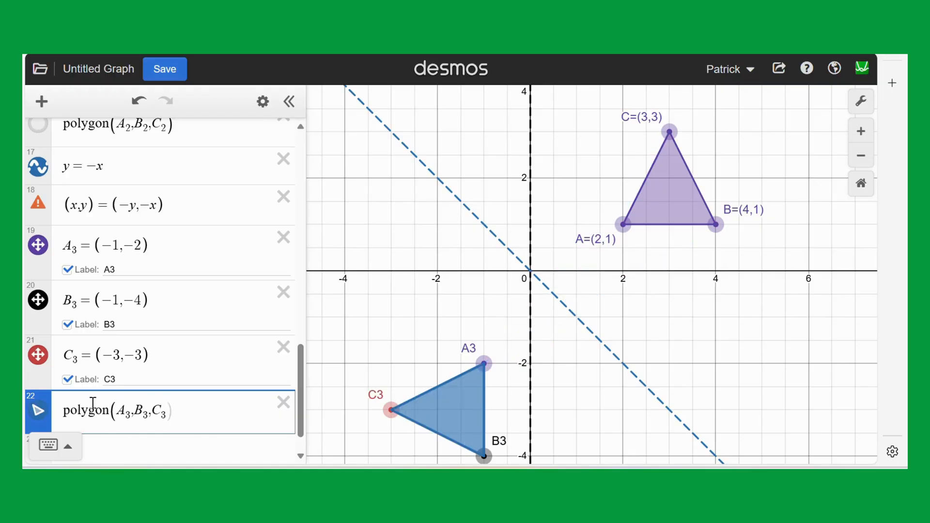
# Change the colour of points C_3, B_3 and A_3 to blue to match their triangle.
pyautogui.click(263, 101)
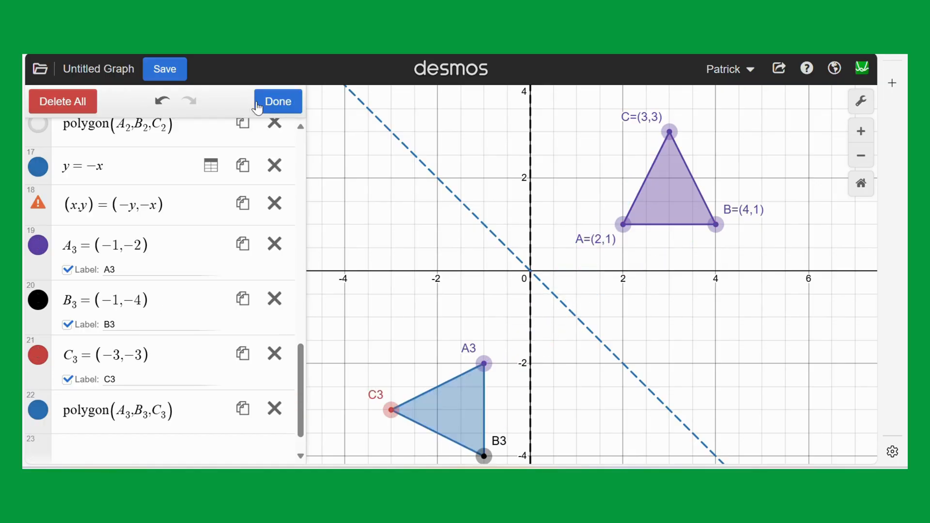
pyautogui.click(35, 364)
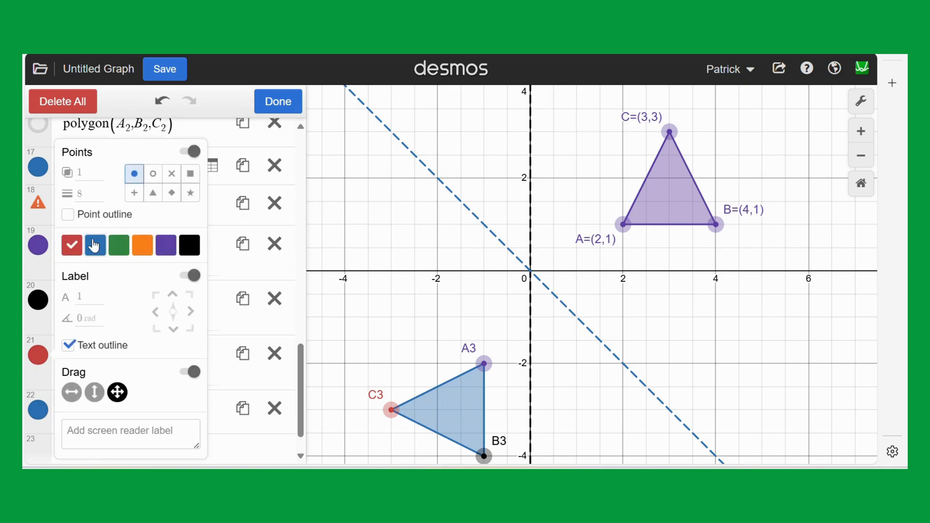
pyautogui.click(37, 297)
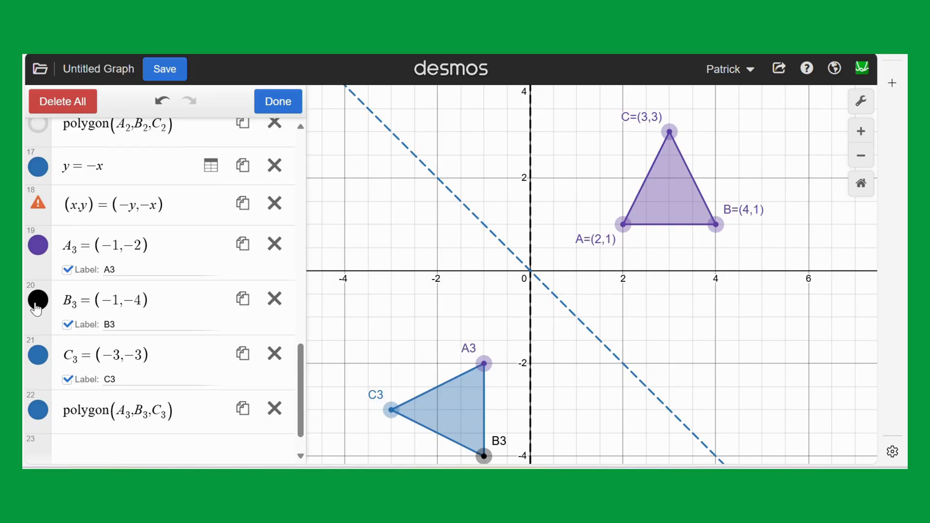
pyautogui.click(38, 297)
pyautogui.click(91, 249)
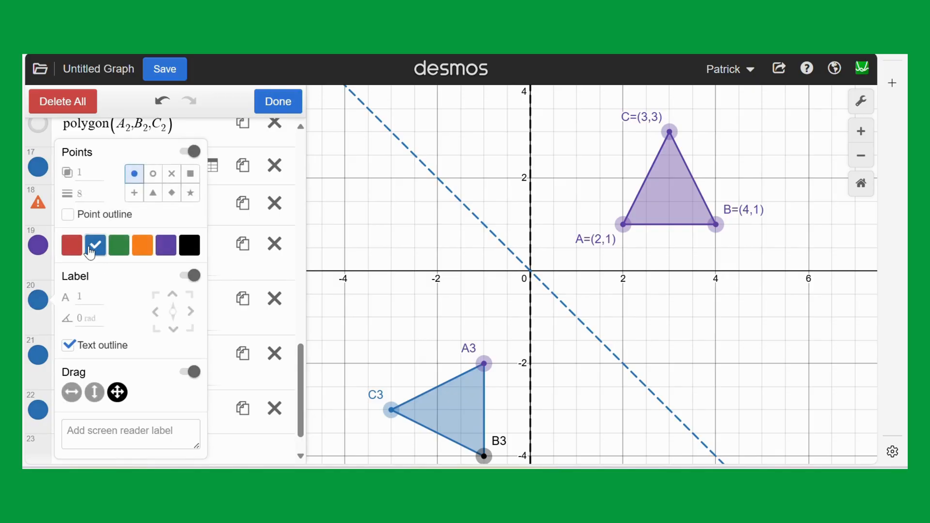
pyautogui.click(38, 256)
pyautogui.click(38, 258)
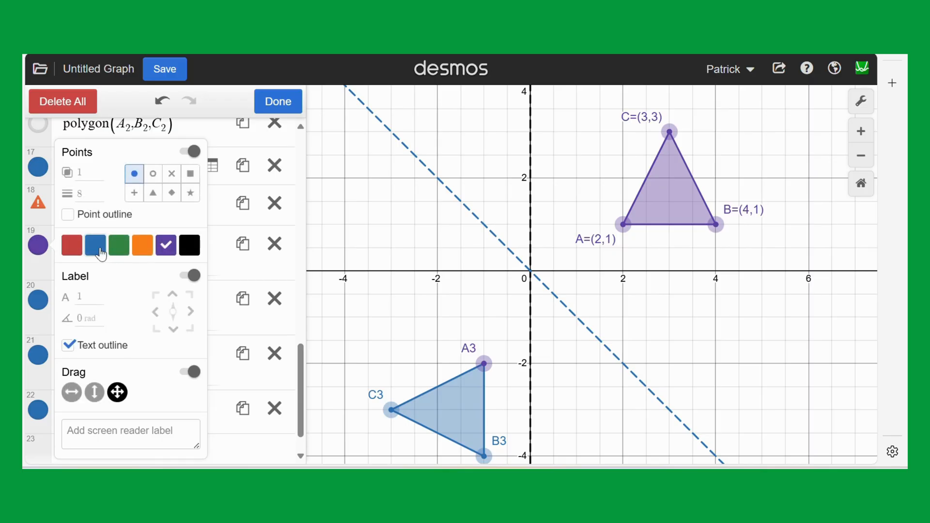
pyautogui.click(95, 248)
pyautogui.click(27, 241)
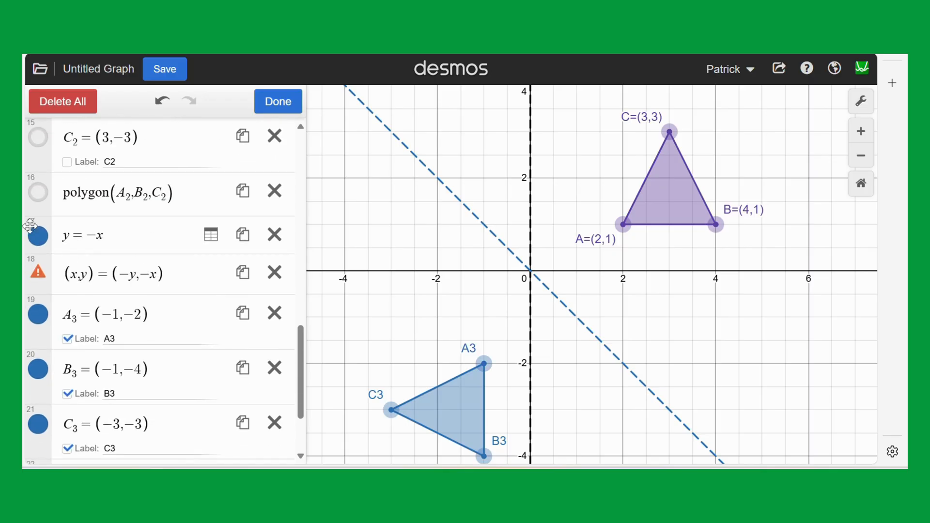
# Turn the hidden reflected triangles polygon(A_2,B_2,C_2) and polygon(A_1,B_1,C_1) back on, keeping their vertex points hidden.
pyautogui.moveTo(399, 254); pyautogui.dragTo(375, 249)
pyautogui.click(38, 192)
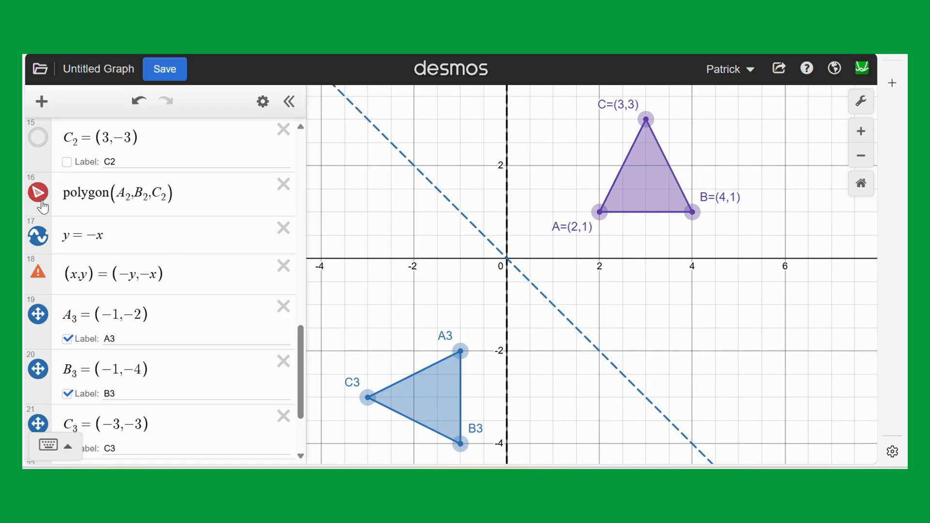
pyautogui.scroll(10, 45, 146)
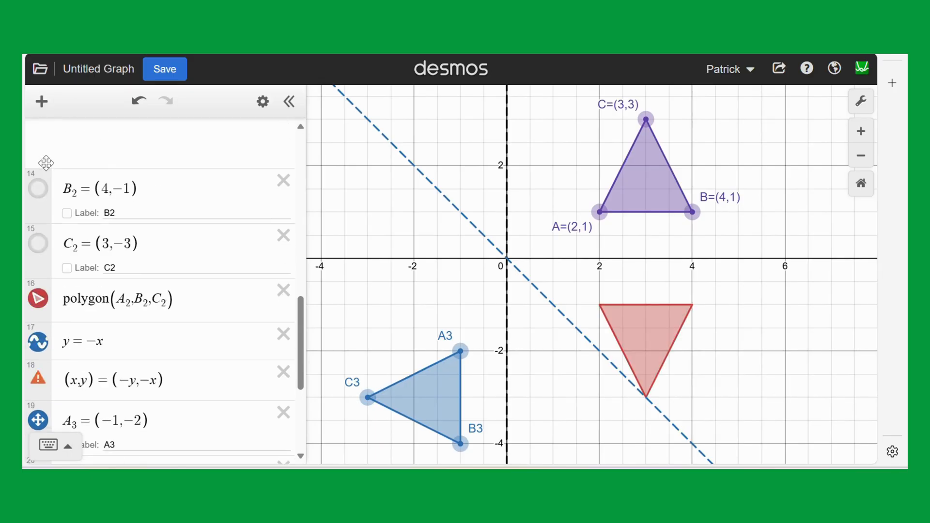
pyautogui.scroll(2, 46, 196)
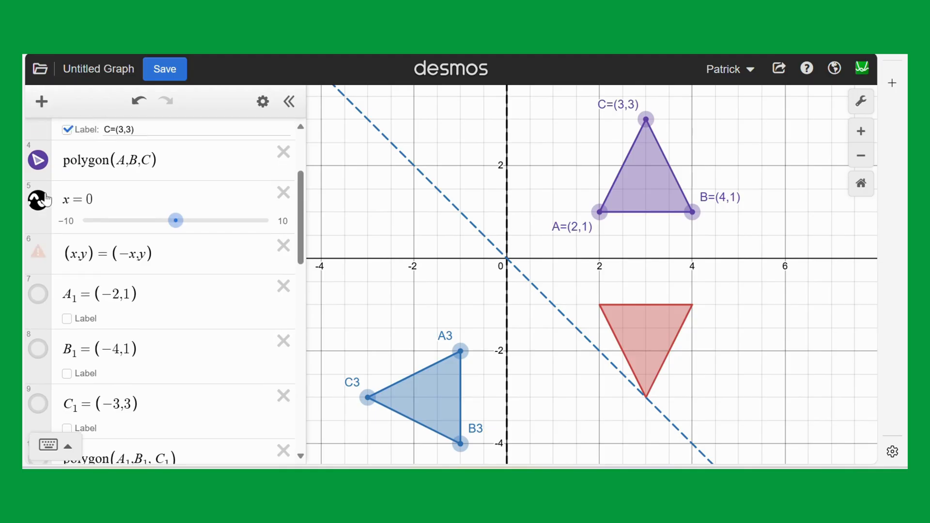
pyautogui.click(41, 215)
pyautogui.click(40, 215)
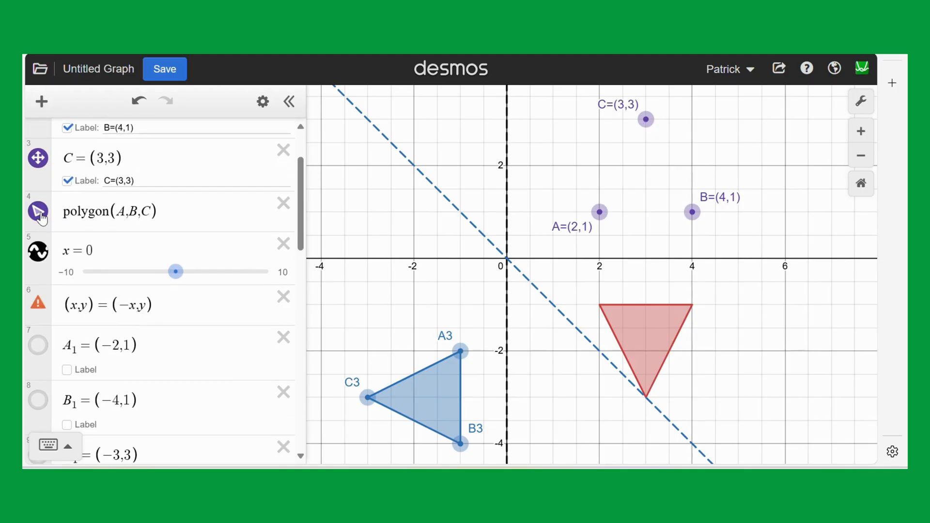
pyautogui.scroll(-3, 46, 232)
pyautogui.scroll(-1, 57, 271)
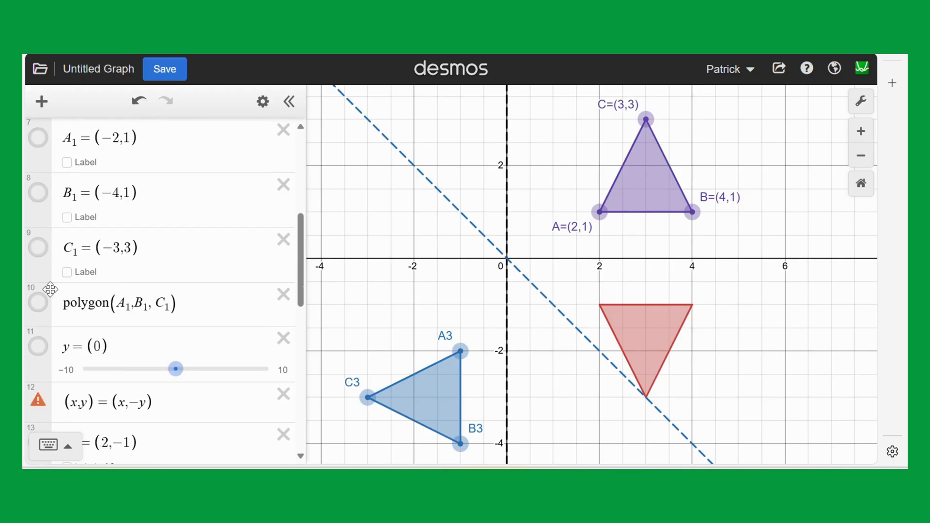
pyautogui.click(38, 302)
pyautogui.moveTo(473, 275); pyautogui.dragTo(420, 251)
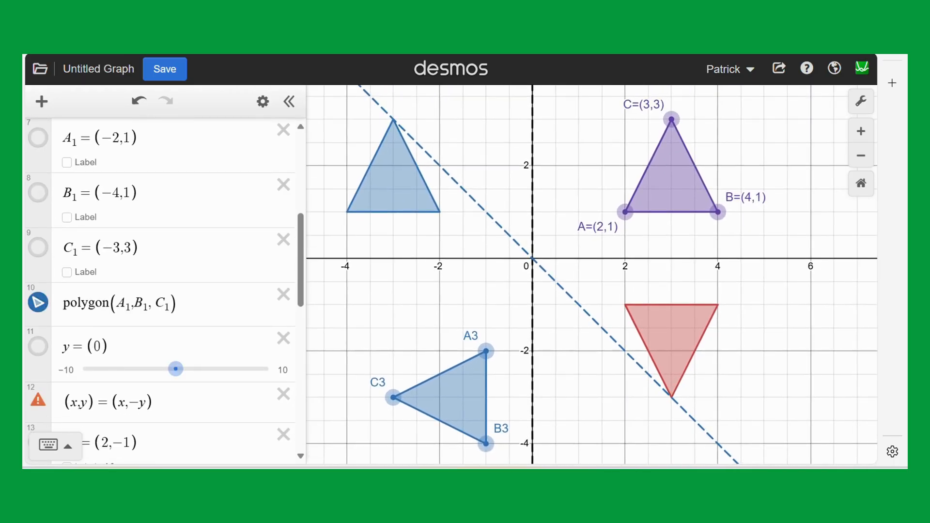